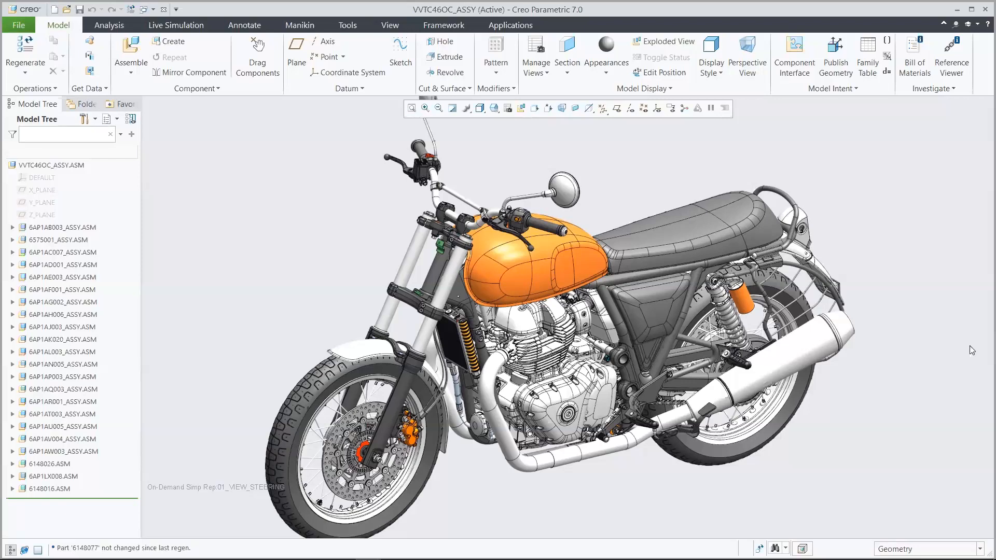
- Show the saved view 02_STEERING_STEM_1 and activate the lower yoke part 61030047_ORIGINAL within the motorcycle assembly
click(495, 108)
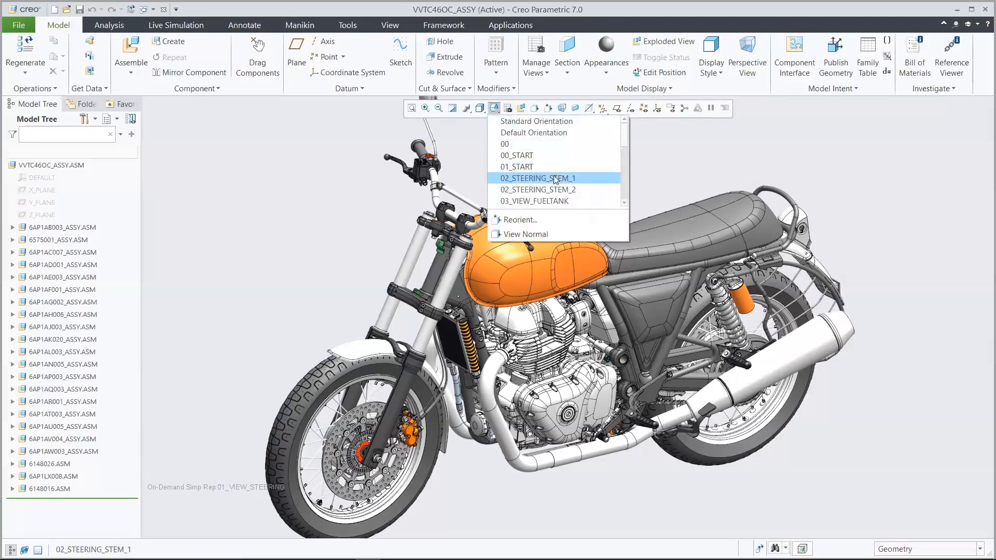
click(519, 178)
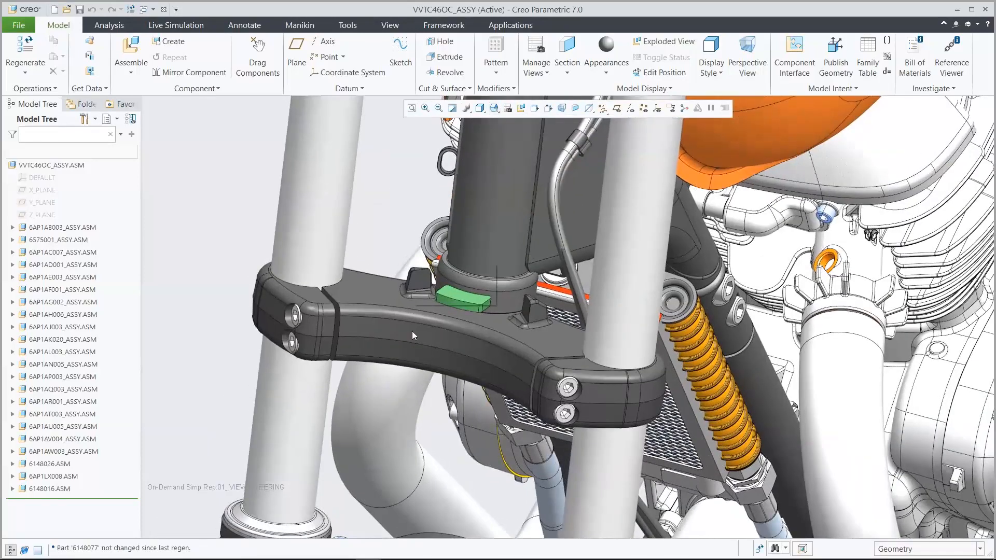
click(412, 332)
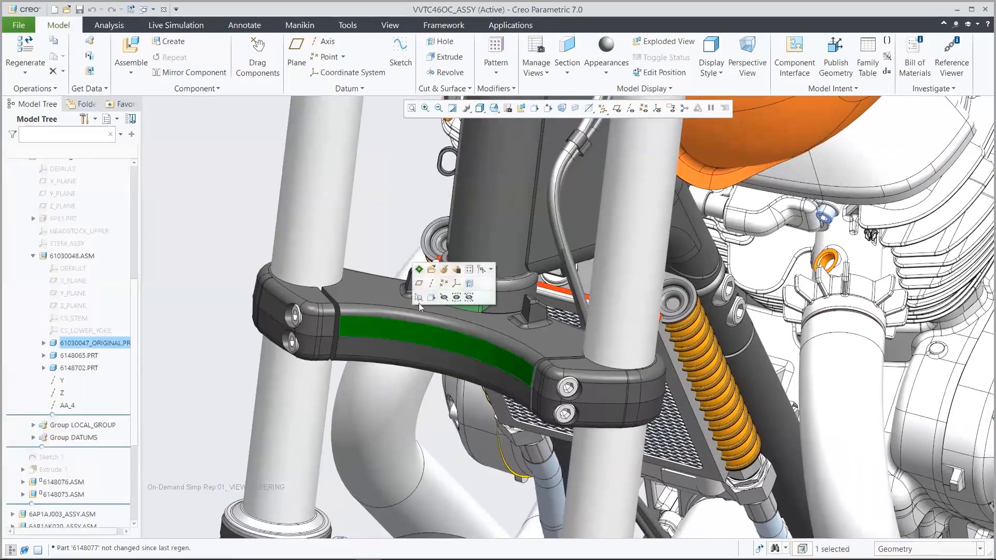
click(419, 270)
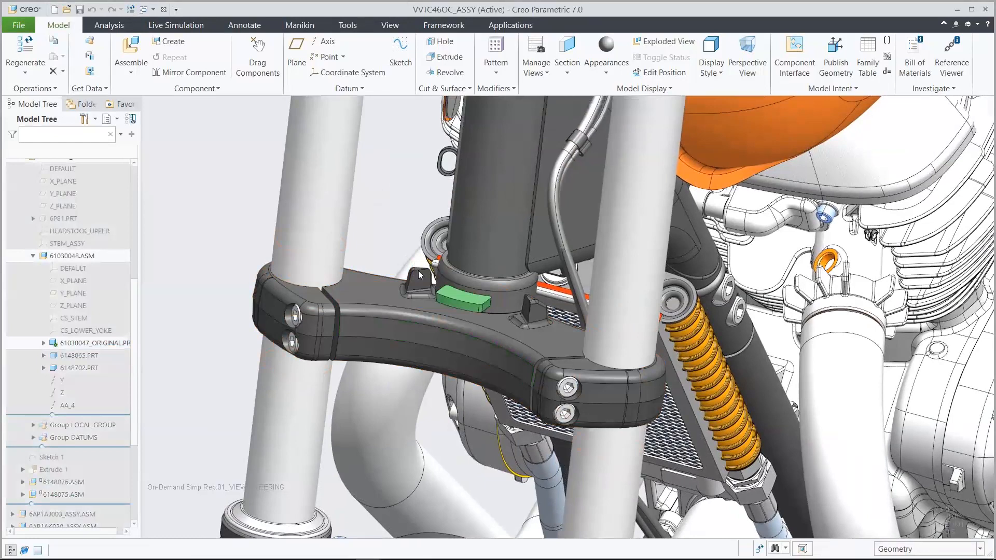
- Examine the yoke's underside in the saved view 02_STEERING_STEM_2, and return to 02_STEERING_STEM_1
click(521, 108)
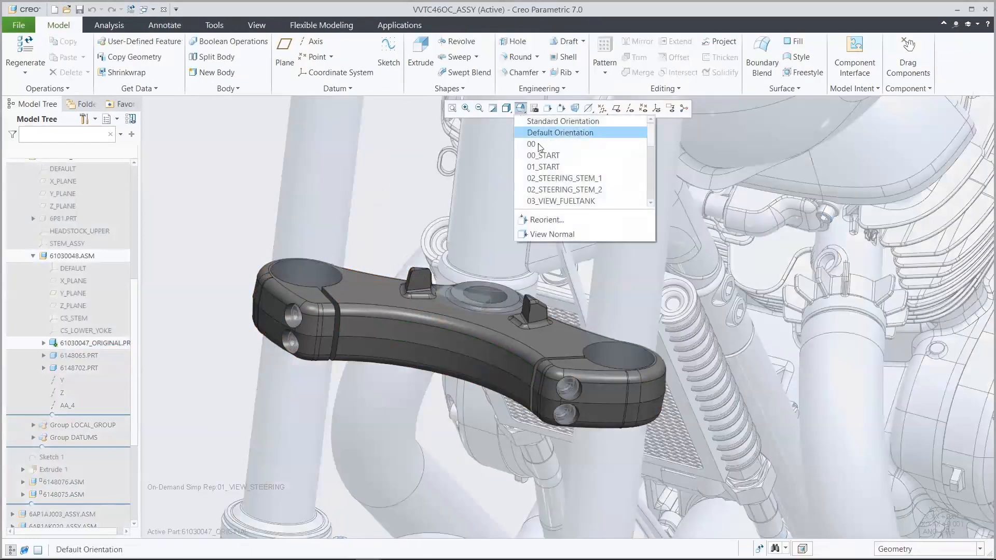
click(569, 189)
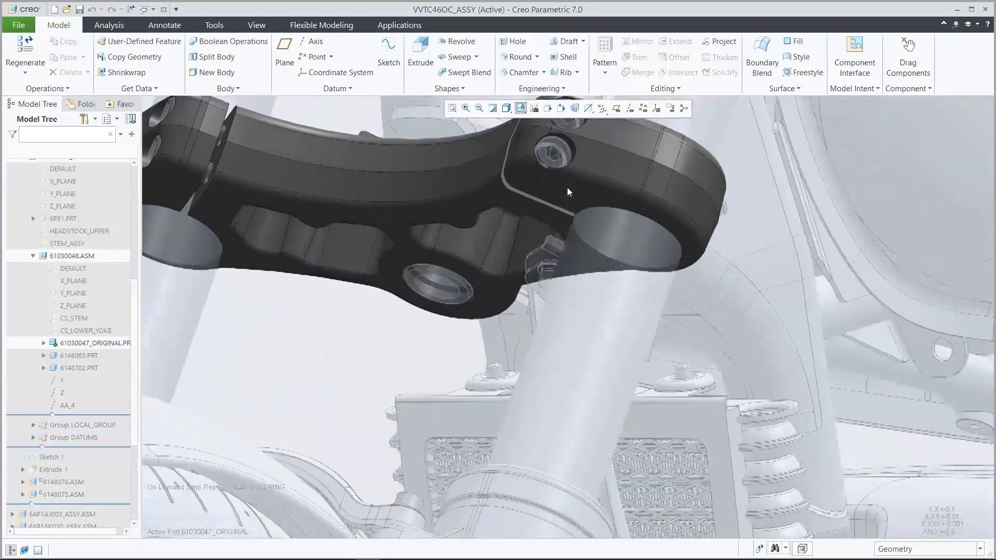
click(520, 108)
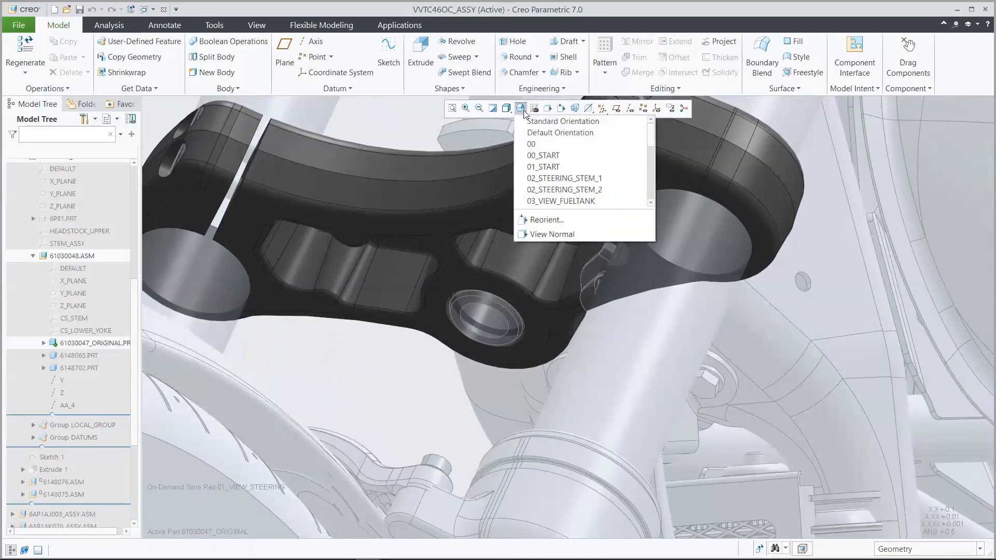
click(562, 178)
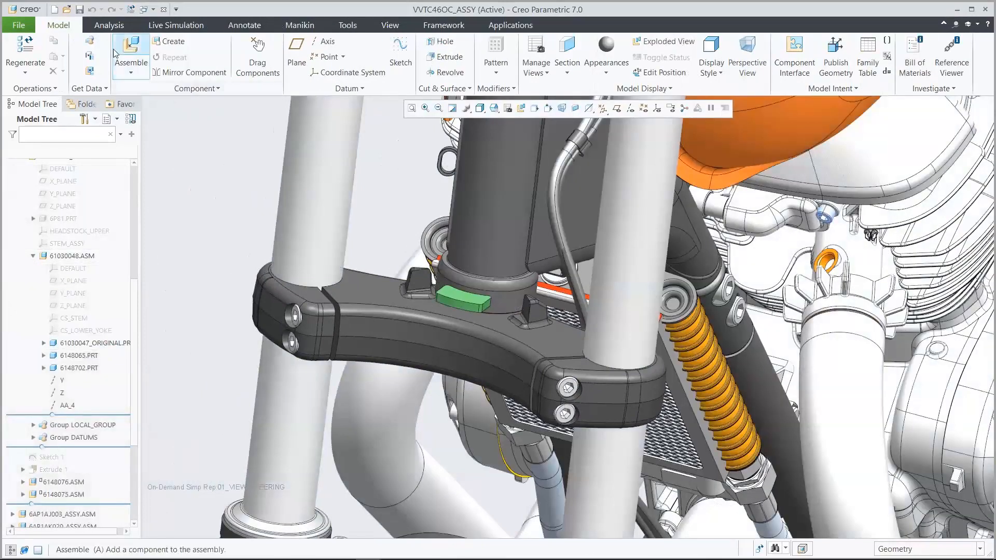
- Search the GTO_Demo folder for 61030047 and open 61030047_gto_start.prt
click(67, 10)
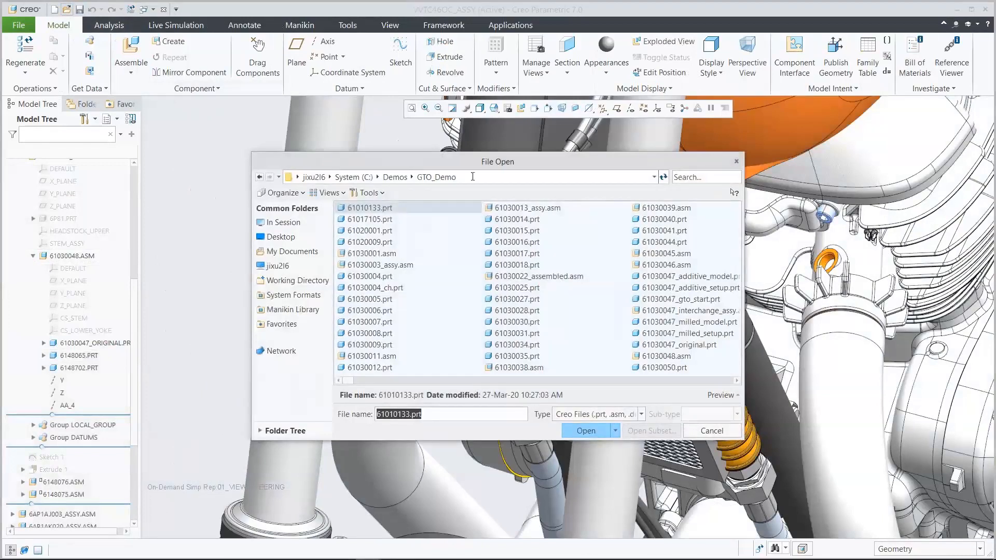
click(681, 179)
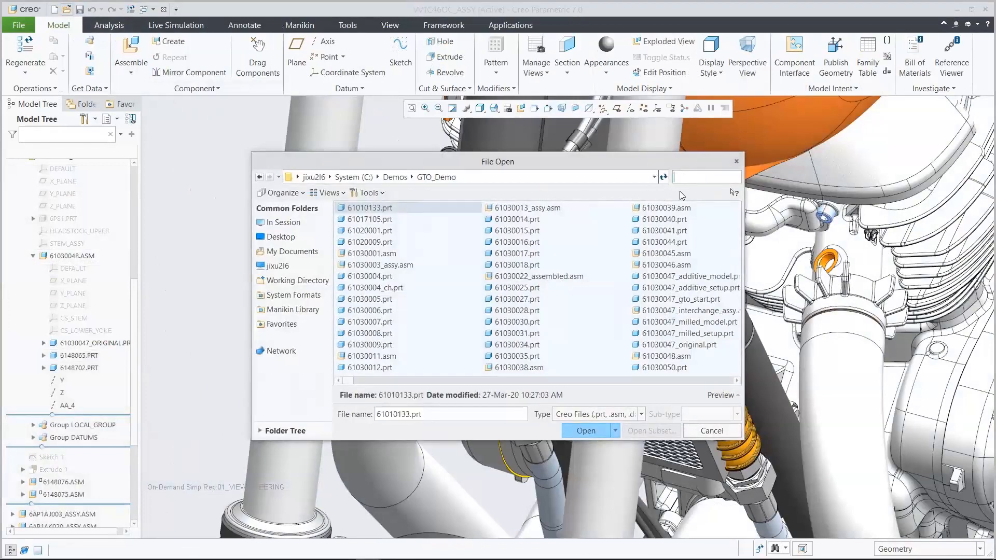
text(61030047)
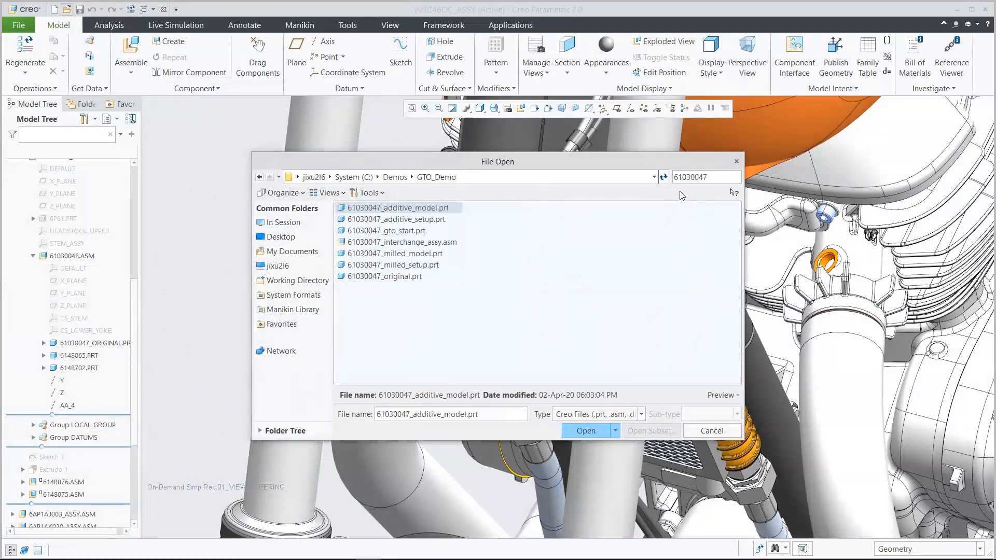
click(413, 232)
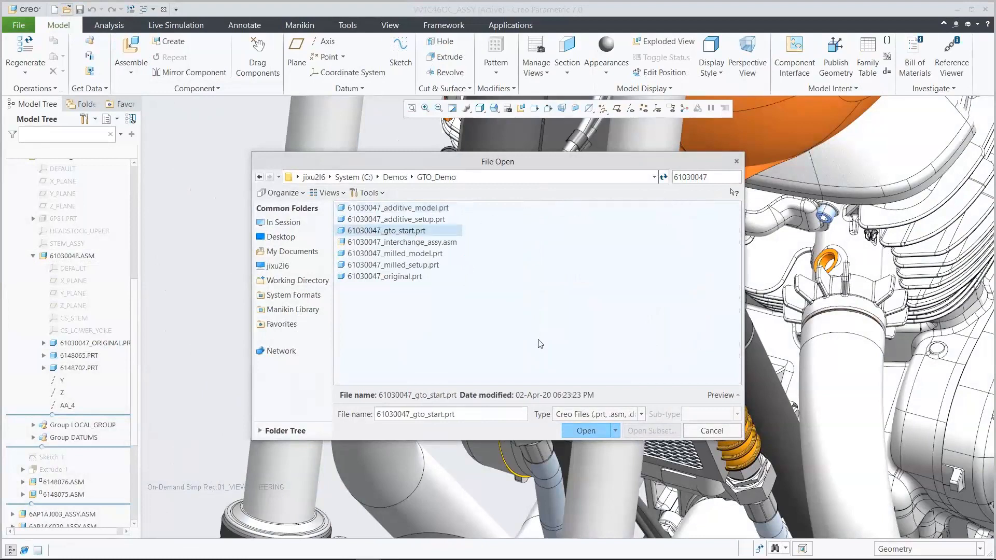
click(586, 431)
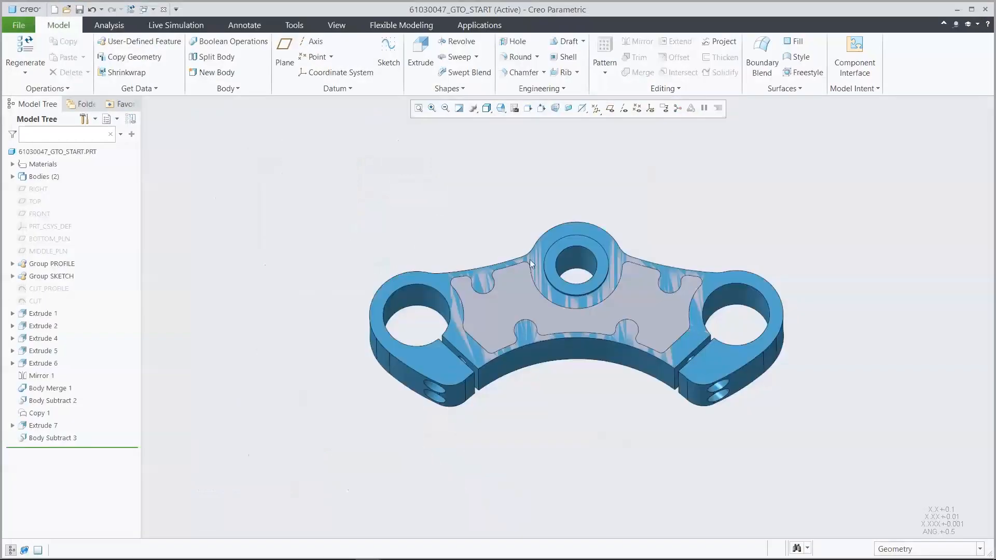
- In the 00_START view, temporarily hide the PRESERVED body to inspect the ENVELOPE body, and show it again
click(501, 108)
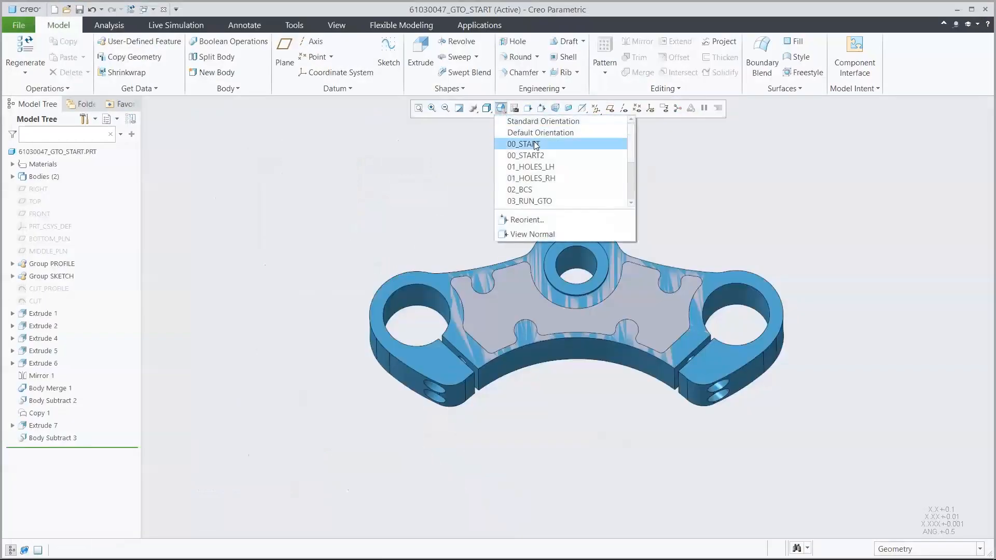
click(534, 143)
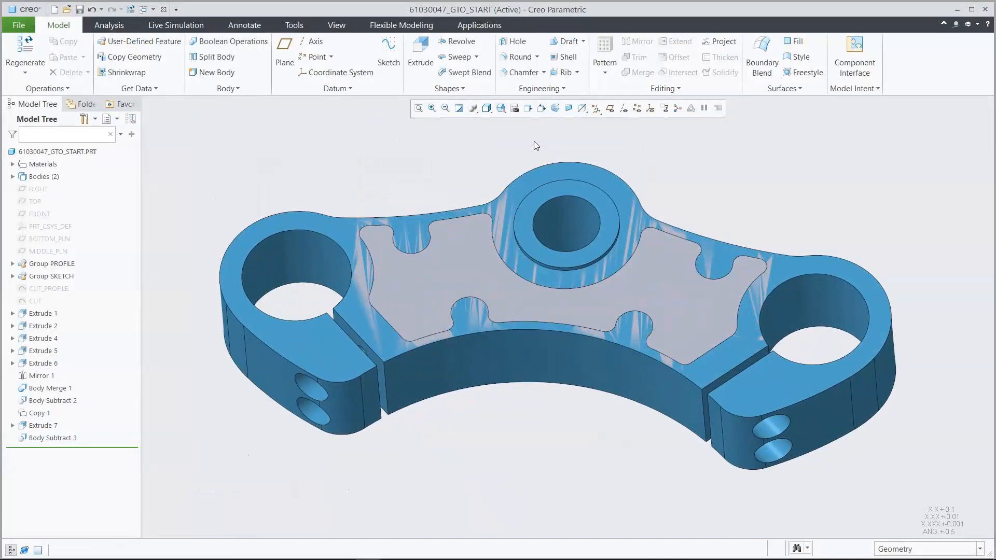
click(12, 177)
click(56, 203)
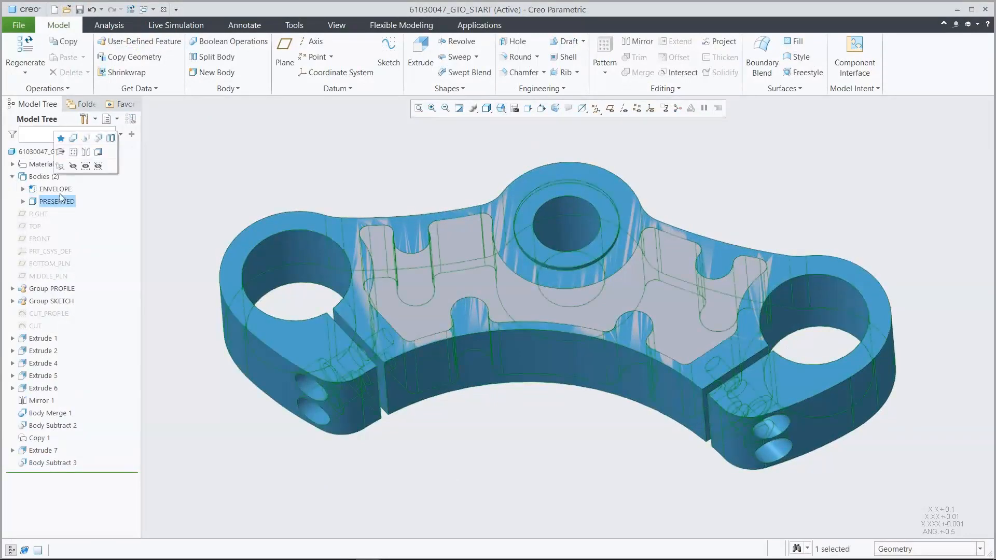
click(73, 167)
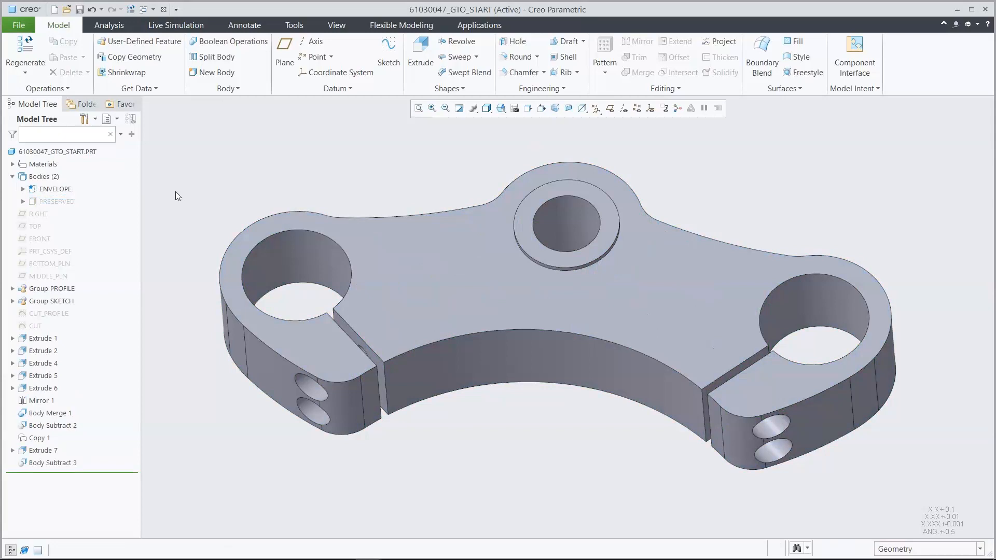
click(57, 201)
click(77, 166)
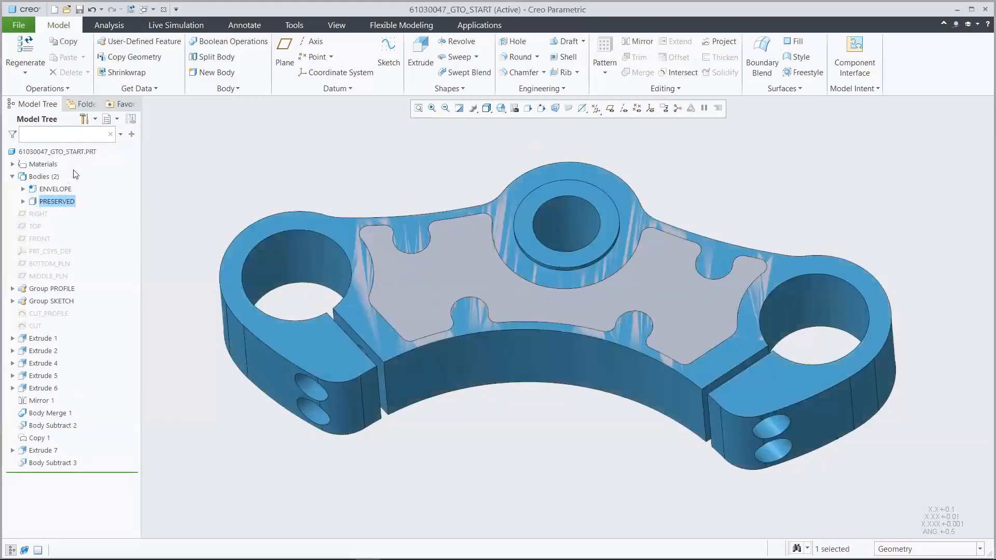
- Temporarily hide the ENVELOPE body to inspect the PRESERVED body, and show it again
click(55, 188)
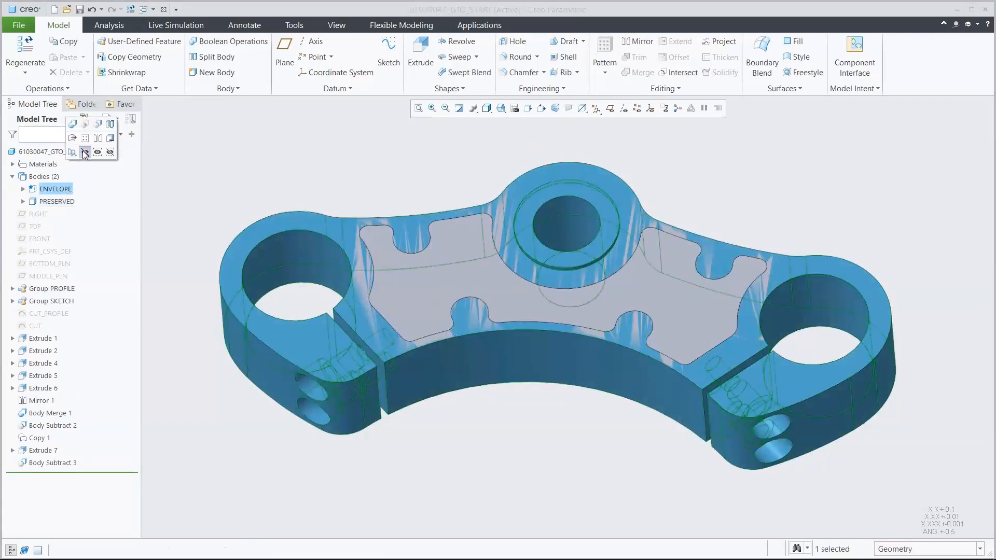
click(83, 153)
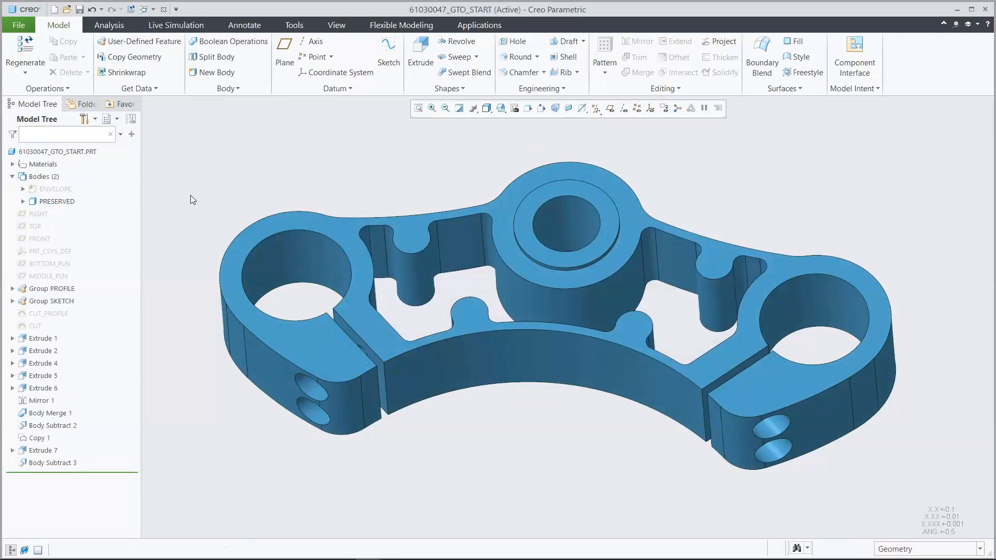
click(55, 189)
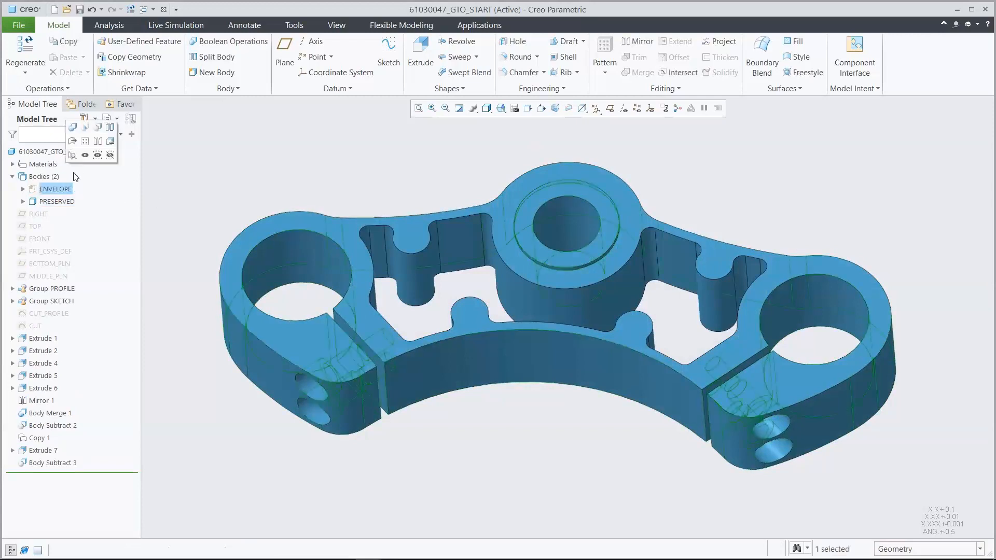
click(85, 155)
click(211, 173)
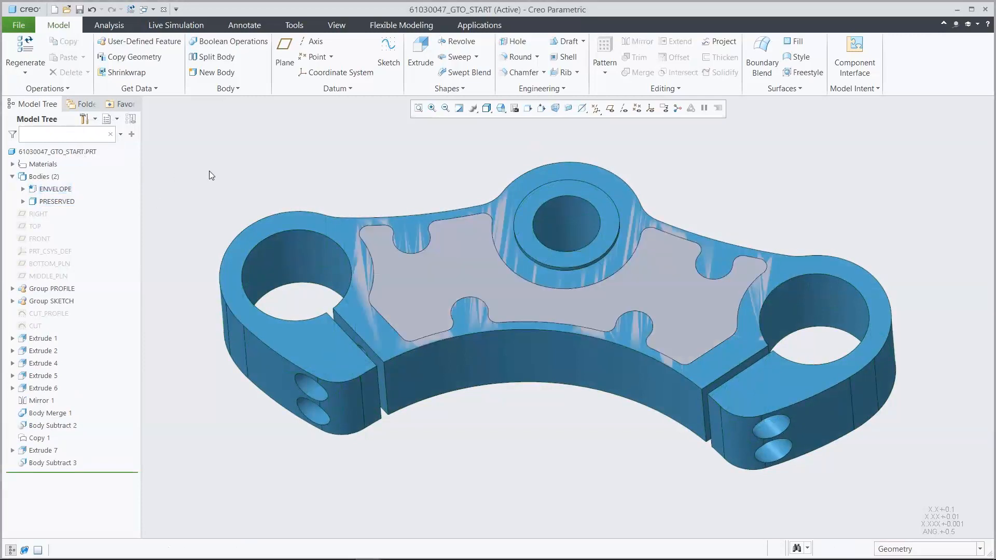
- Start a Generative Design study and assign the ENVELOPE body as its starting geometry
click(482, 27)
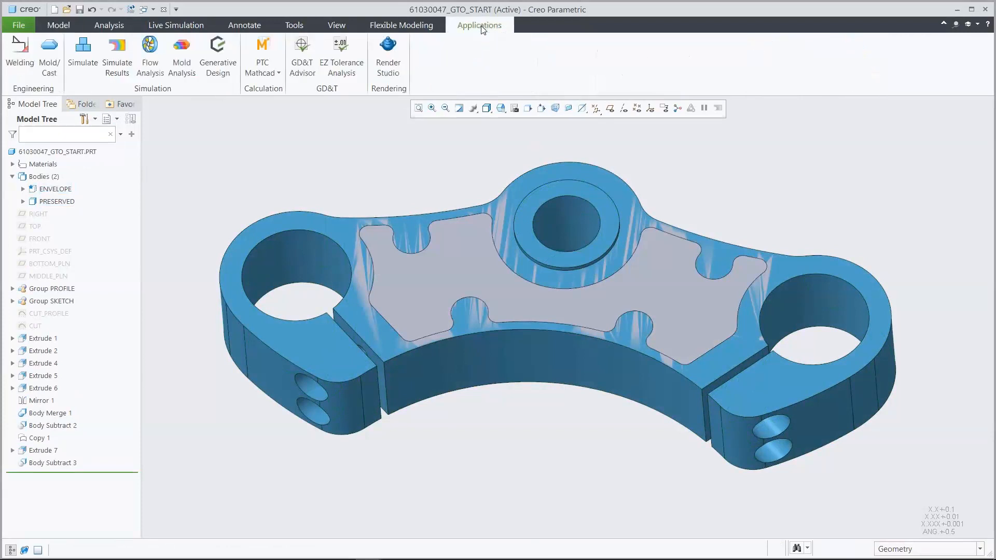
click(218, 52)
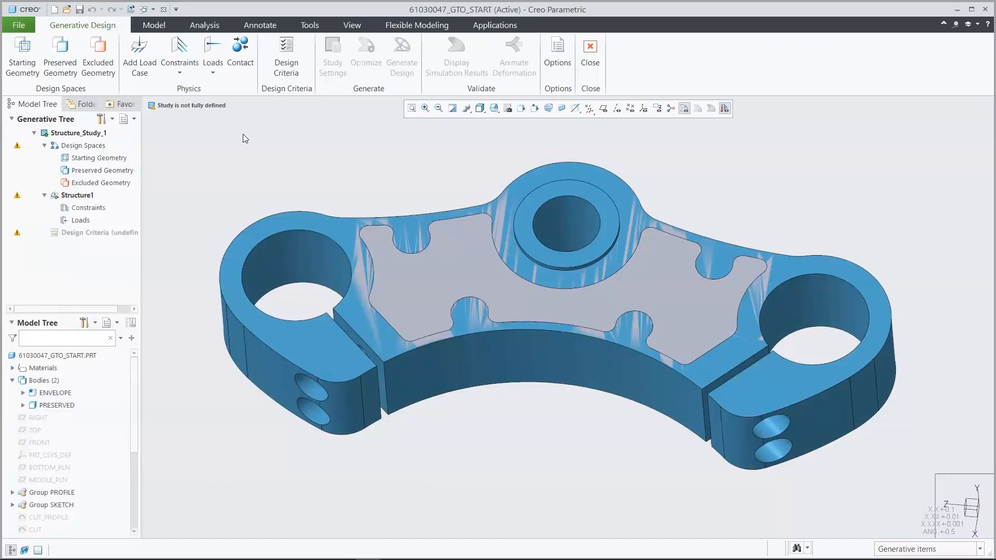
click(23, 56)
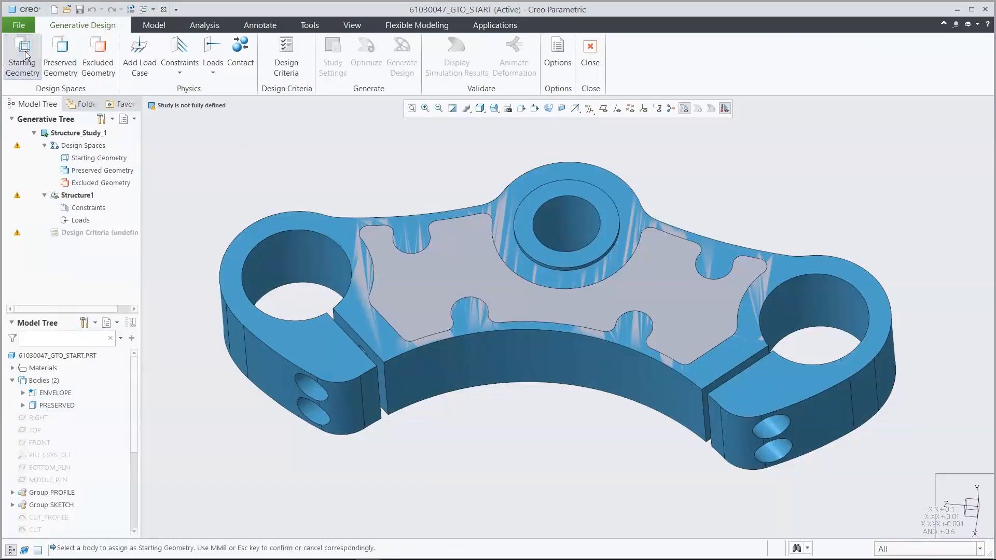
click(436, 283)
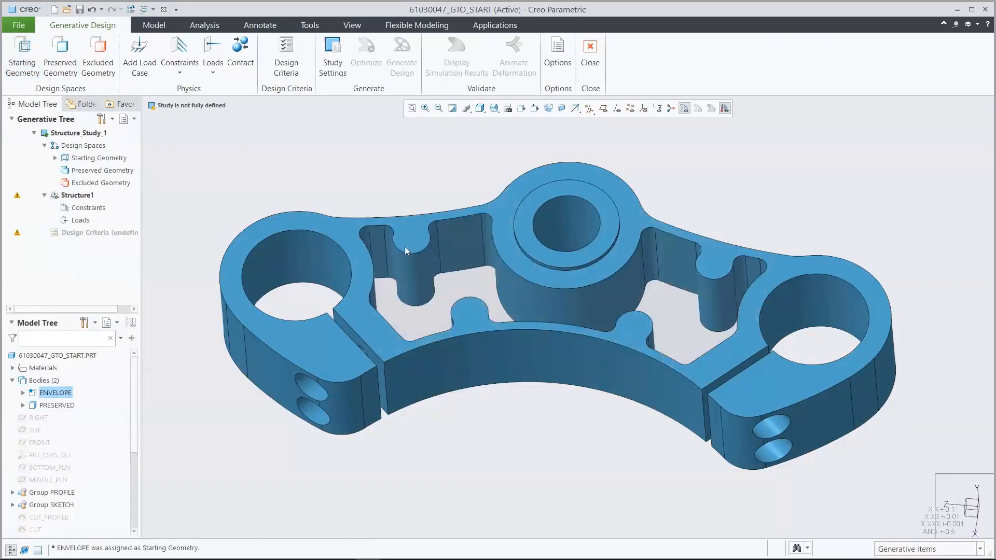
- Assign the PRESERVED body as the study's preserved geometry
click(60, 57)
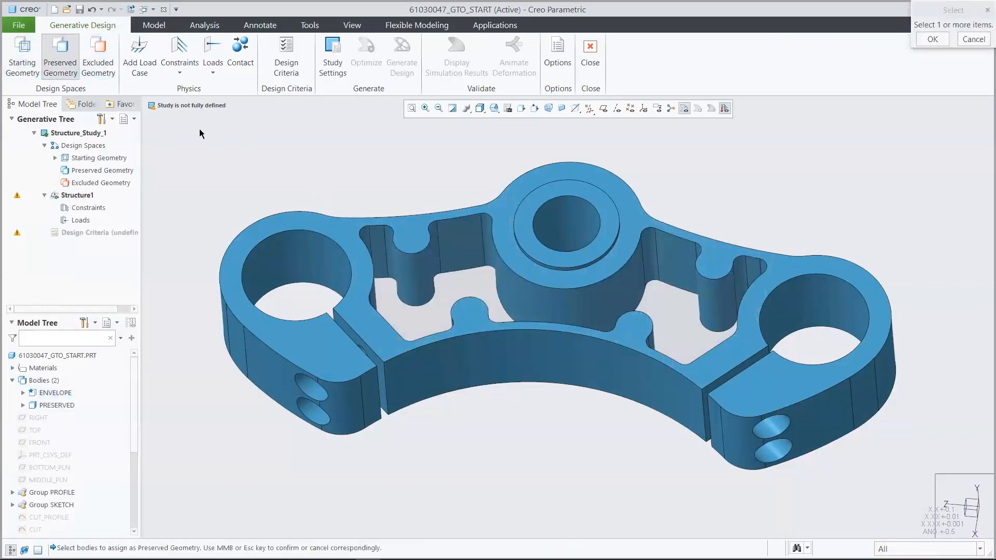
click(303, 227)
middle_click(318, 153)
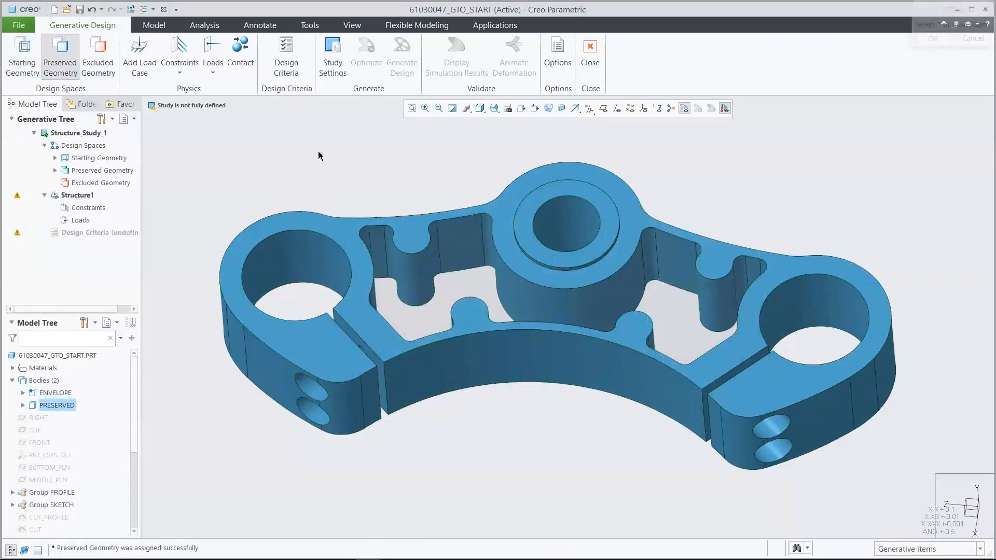
- In the 02_BCS view, apply a Fixed constraint to the inner surfaces of the central steering stem bore
click(494, 108)
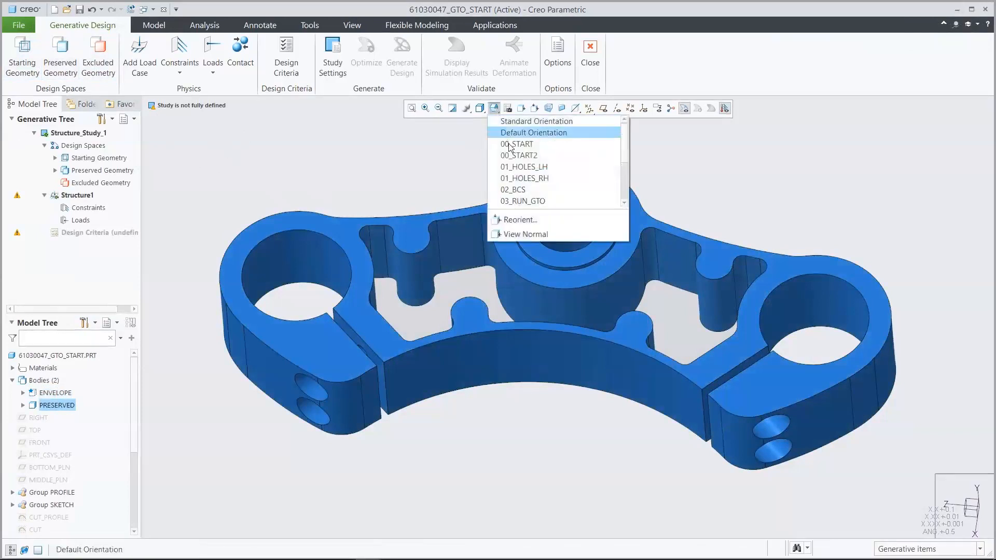
click(517, 190)
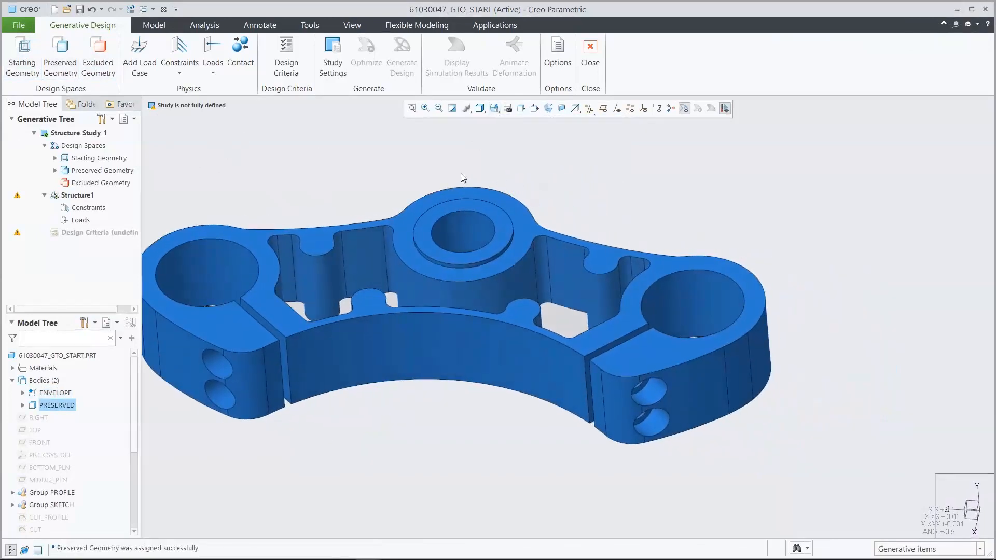
click(180, 73)
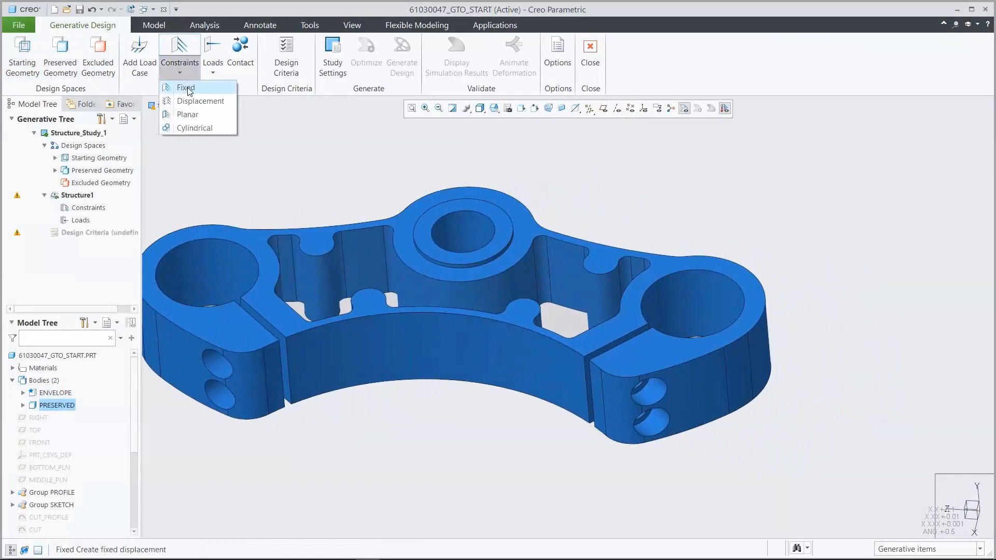
click(188, 89)
click(459, 226)
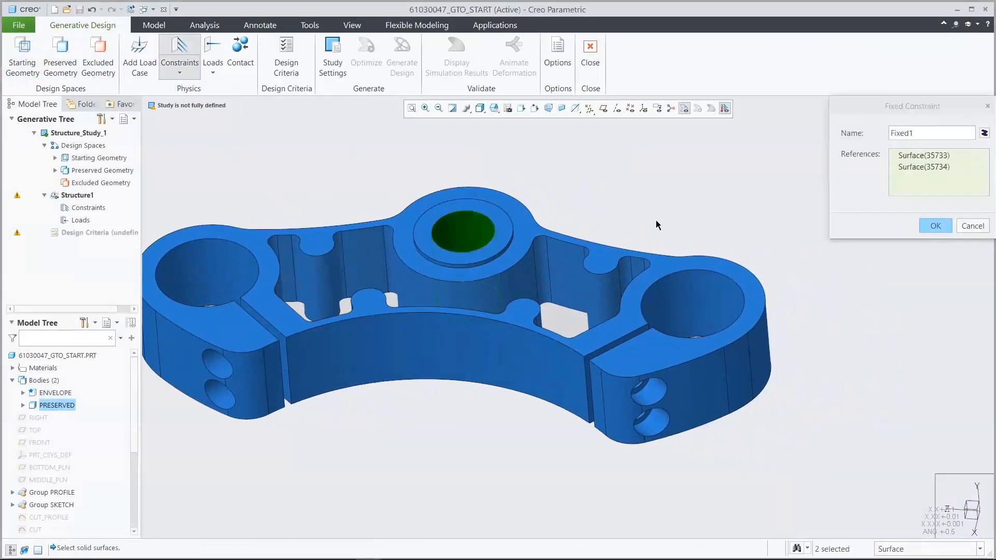
click(932, 226)
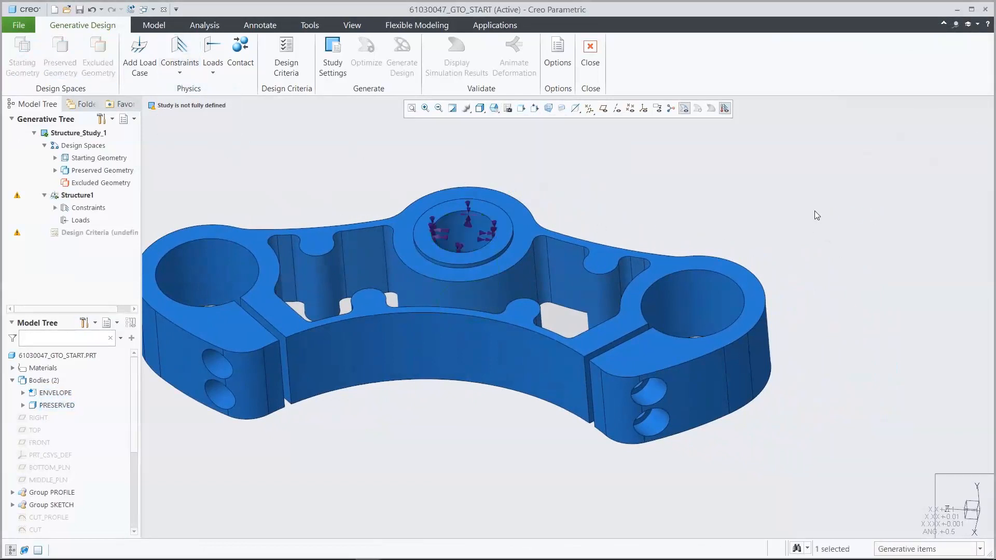
- Apply a force load to the inner surfaces of both outer fork bores, with directional components X 5200 and Y 3000 in N
click(212, 70)
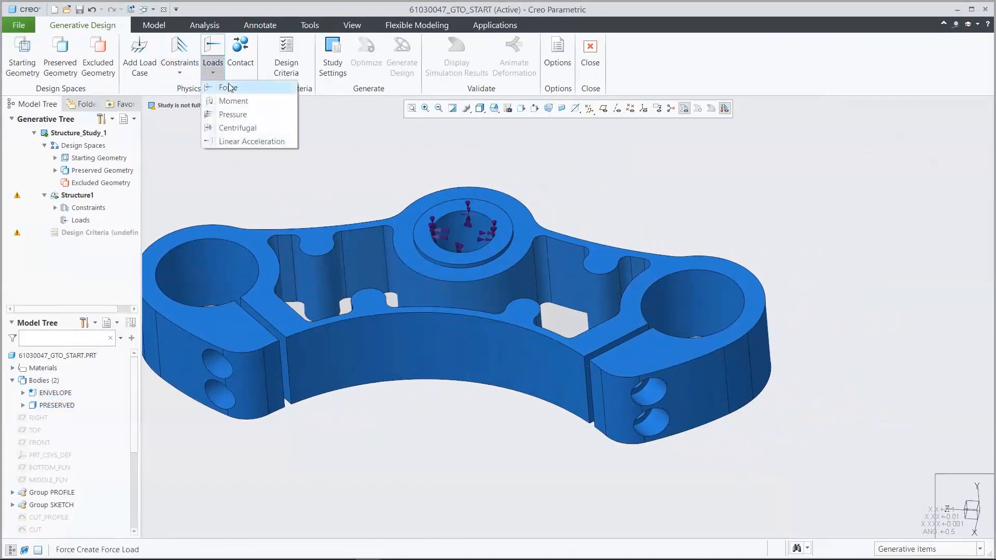
click(233, 90)
click(225, 270)
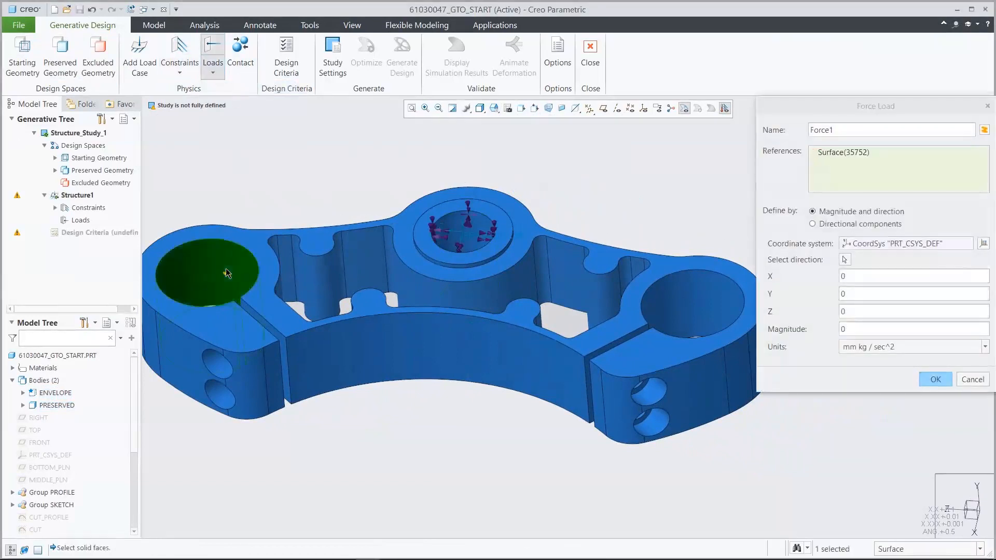
ctrl+click(696, 310)
click(812, 223)
double_click(858, 263)
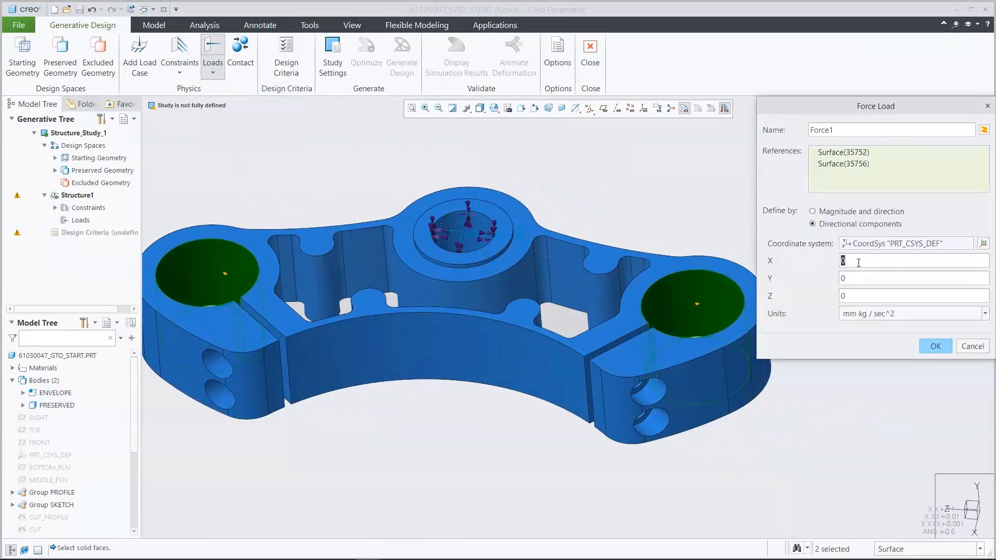
text(5200)
double_click(856, 277)
text(3000)
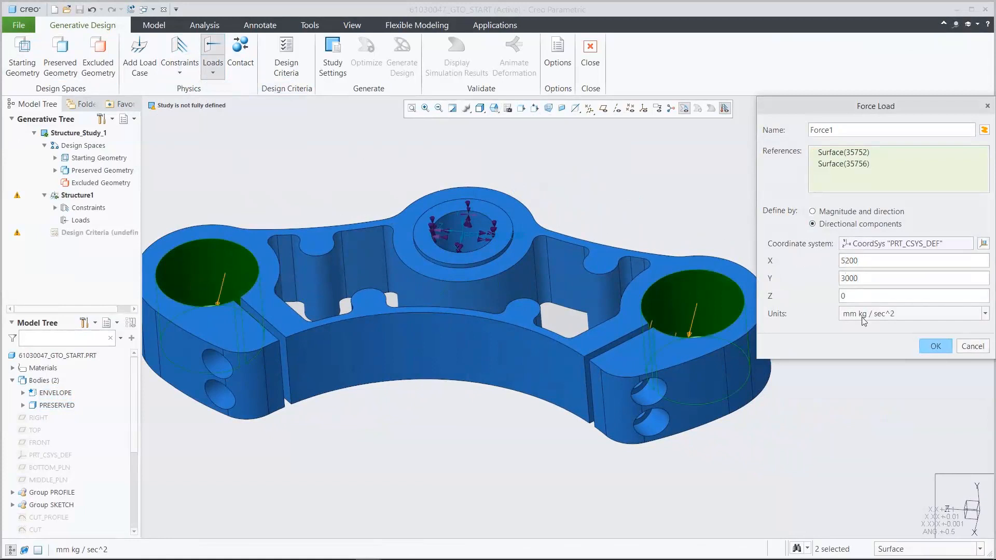
click(864, 315)
click(867, 406)
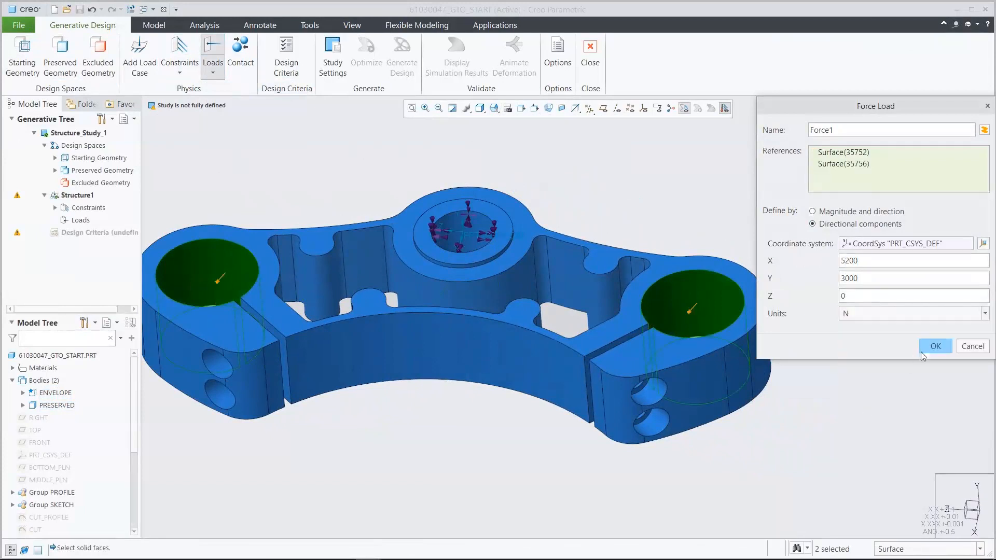
click(936, 346)
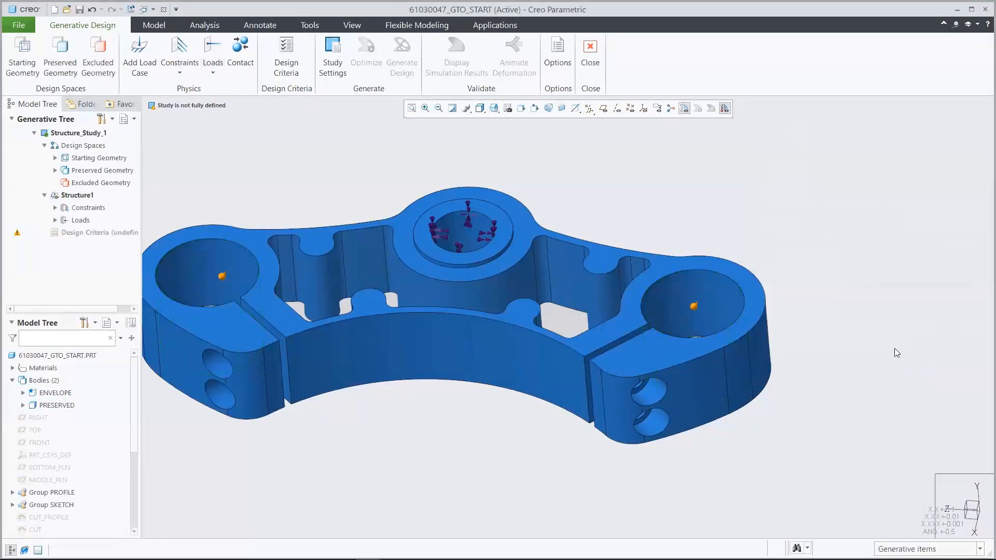
- In the 00_START view, start the design criteria and set the limit volume to 67%
click(494, 108)
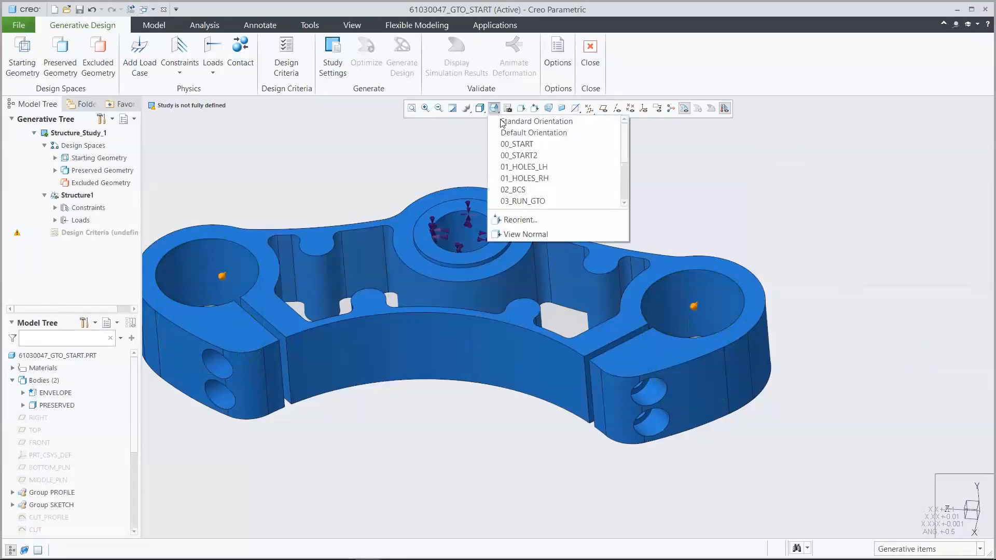
click(516, 142)
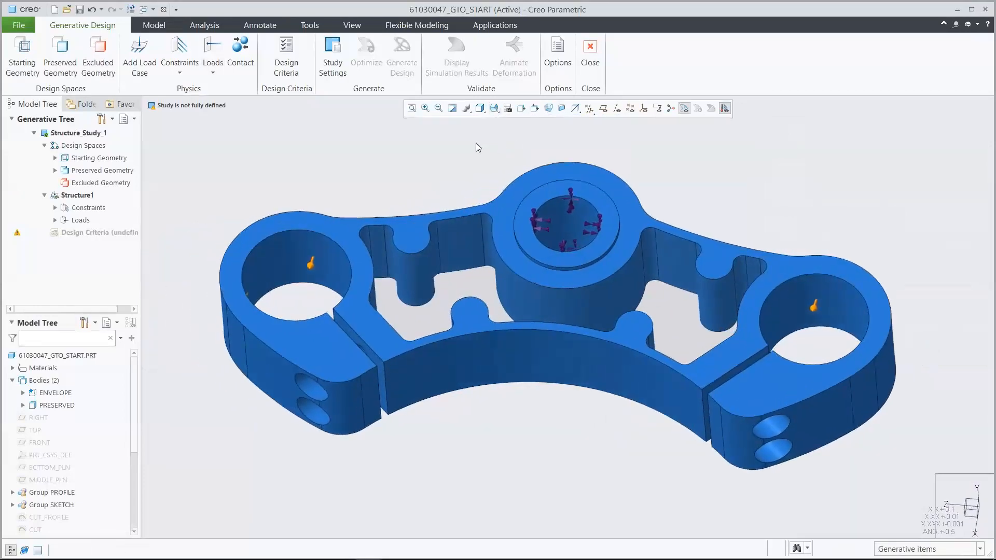
click(291, 52)
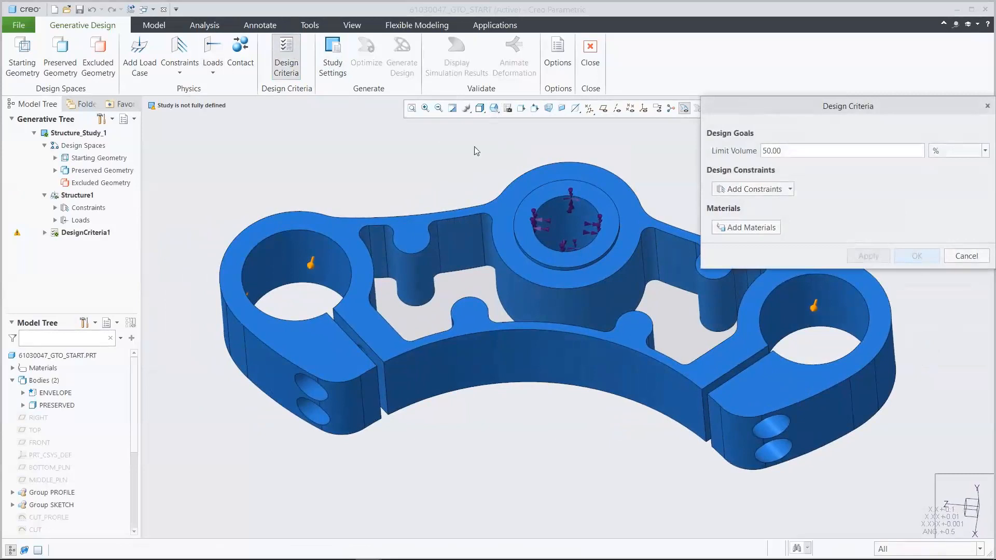
double_click(788, 152)
text(67.00)
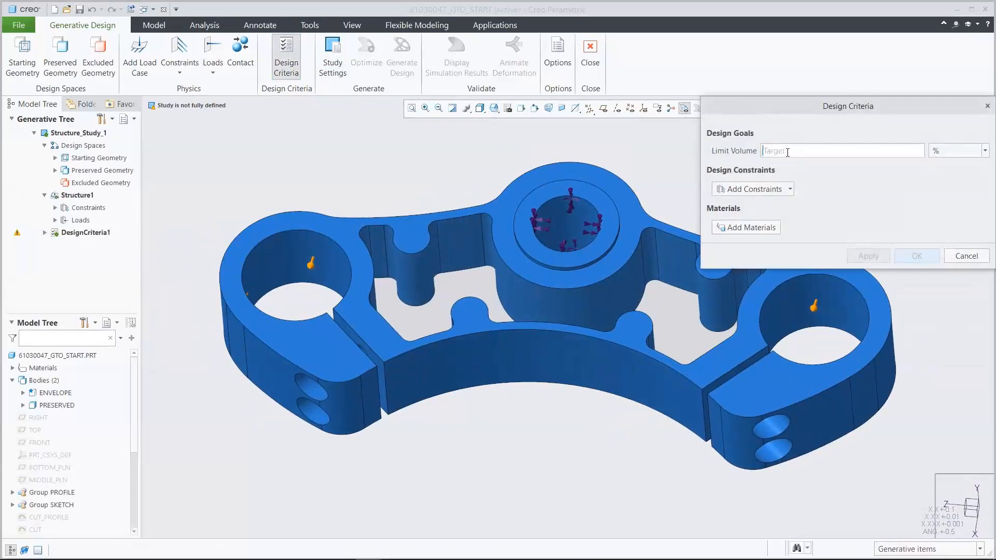
- Add a planar symmetry constraint to the design criteria, using the FRONT datum plane as the symmetry plane
click(782, 190)
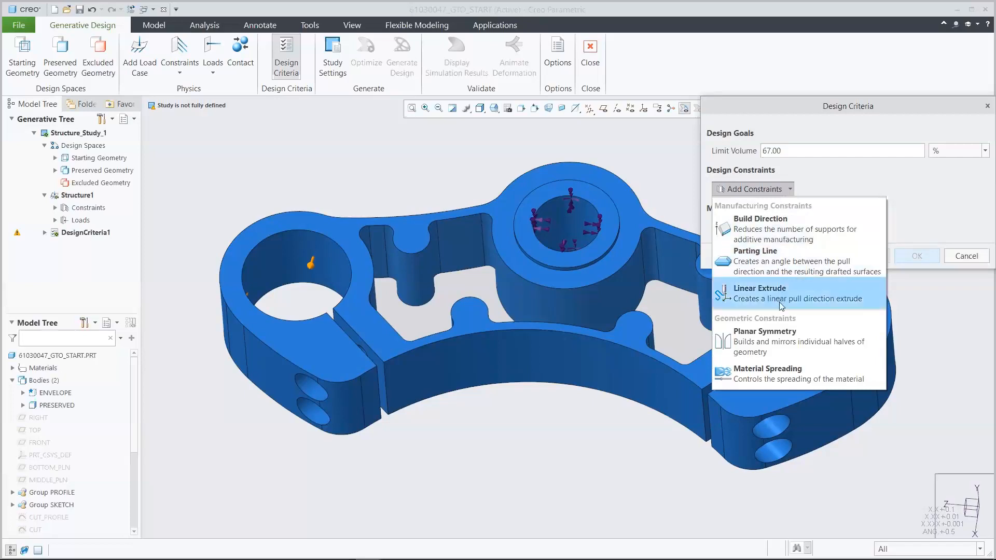
click(777, 336)
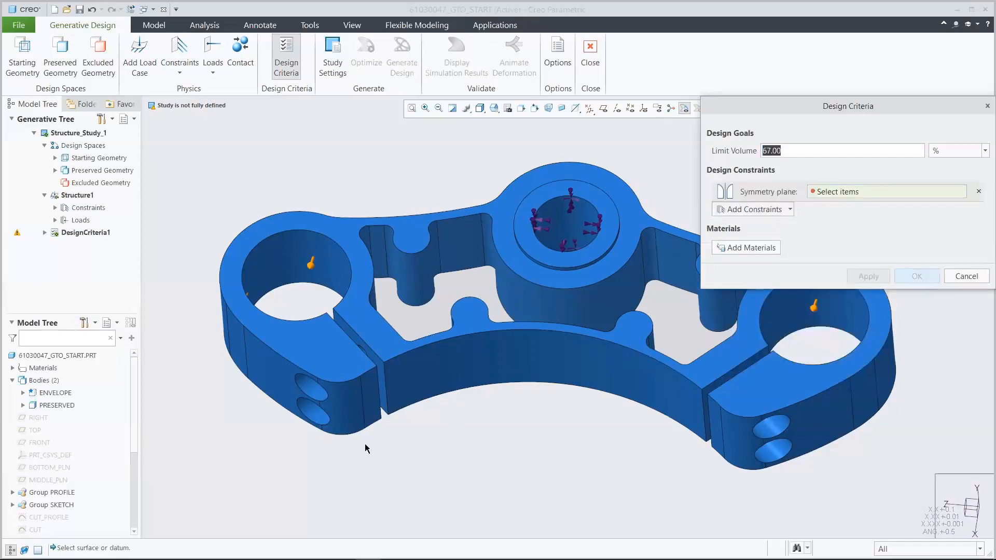
click(39, 443)
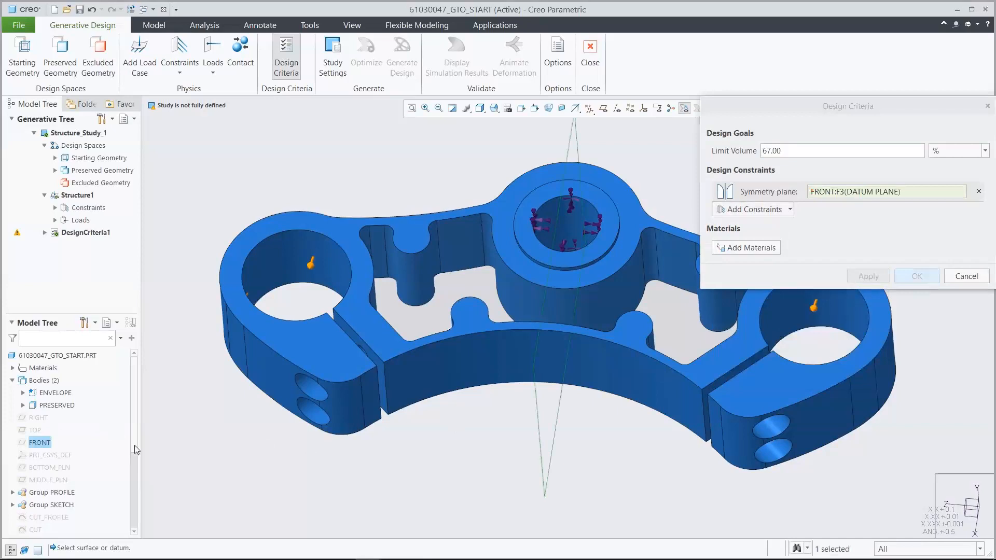
- Add Al-Si-Cu_alloy_cast from the Granta Design non-ferrous metals library as the study material and accept the design criteria
click(743, 249)
double_click(596, 126)
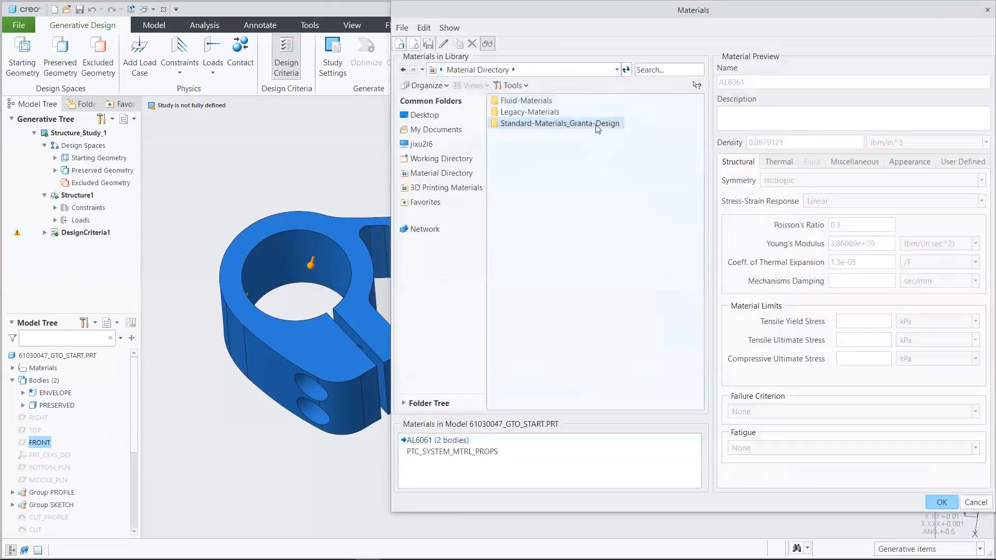
double_click(560, 158)
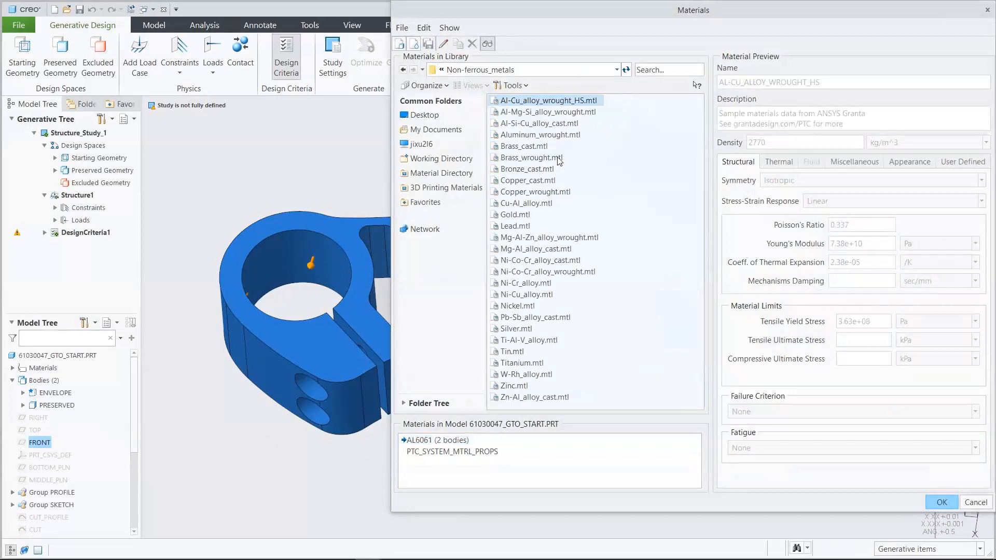
click(562, 124)
double_click(562, 124)
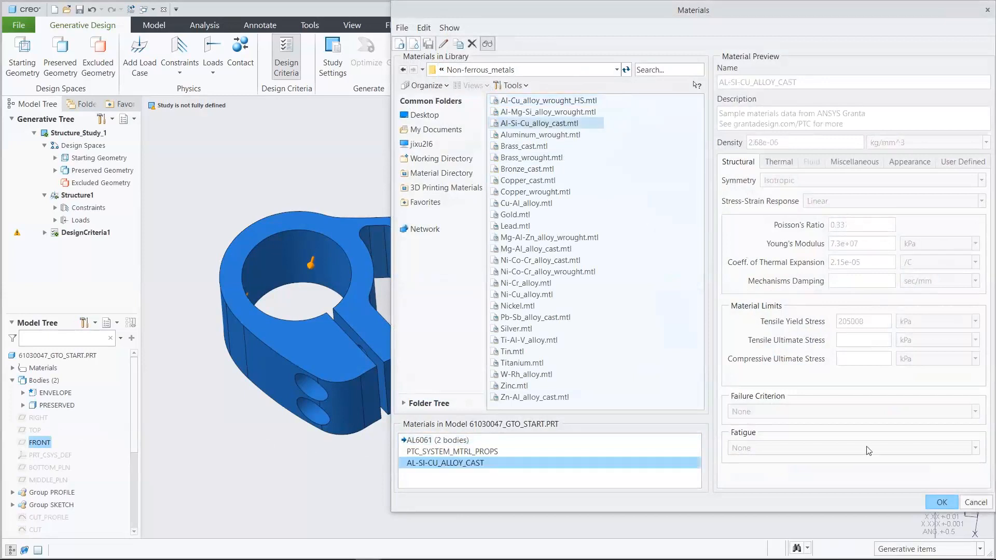
click(942, 503)
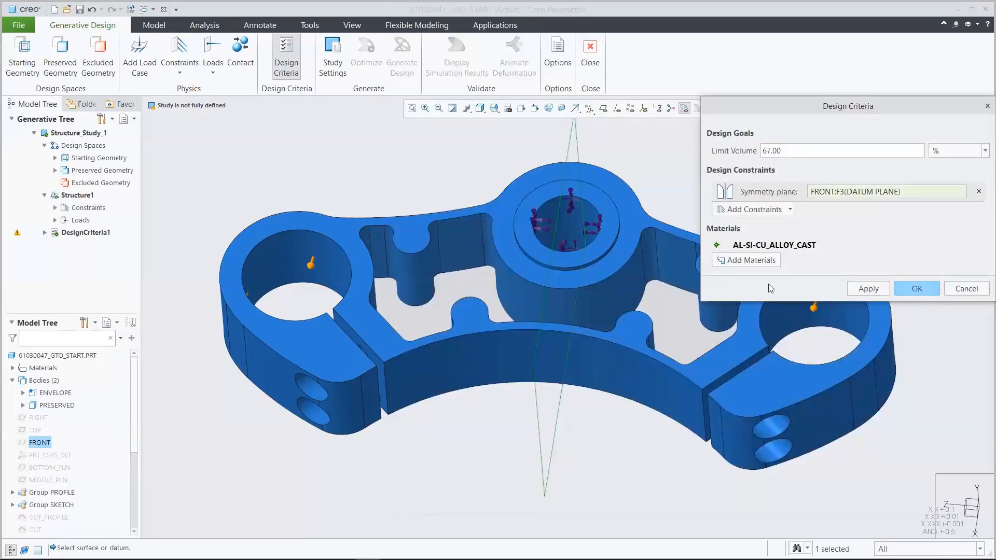
click(917, 288)
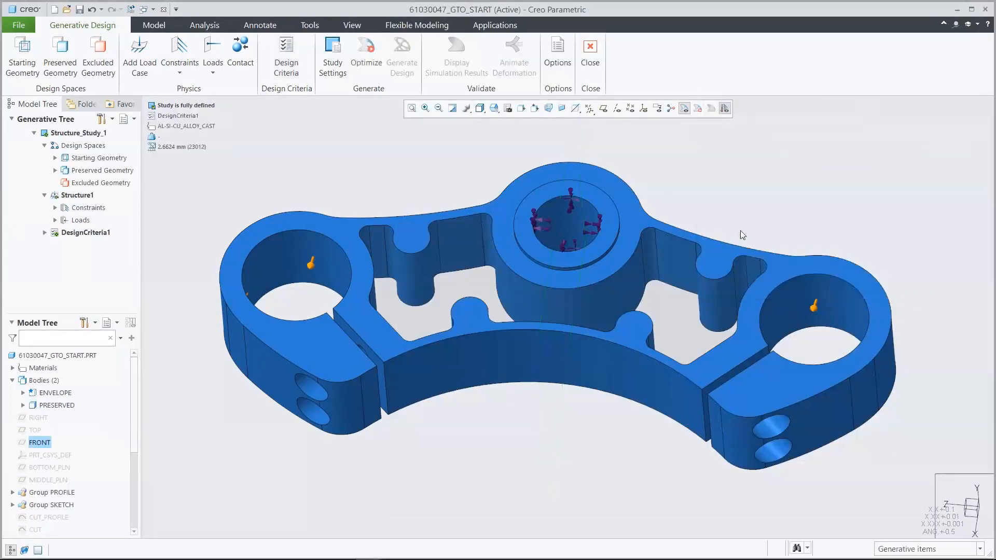
- Set the minimum element size to 2.925 mm in the study settings
click(333, 56)
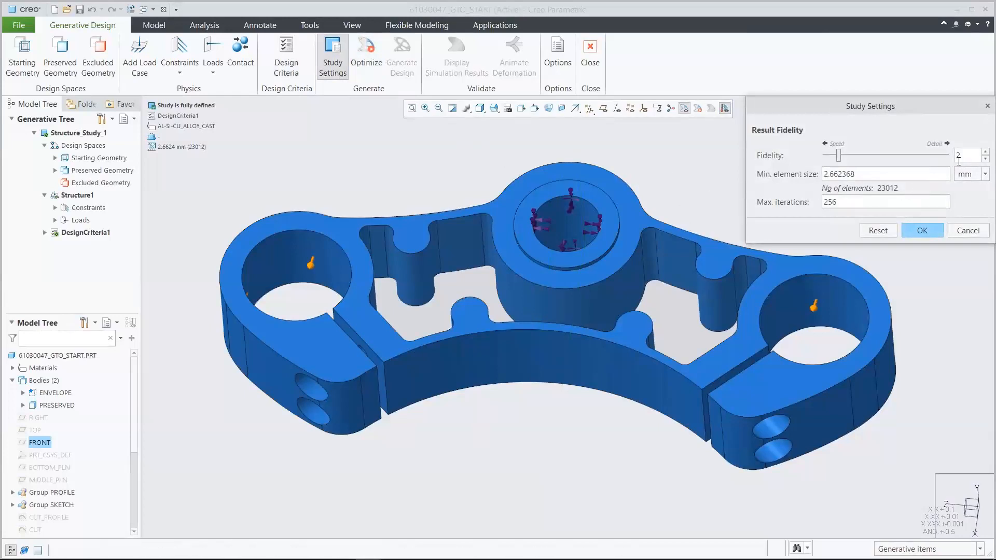
click(875, 175)
text(2.925)
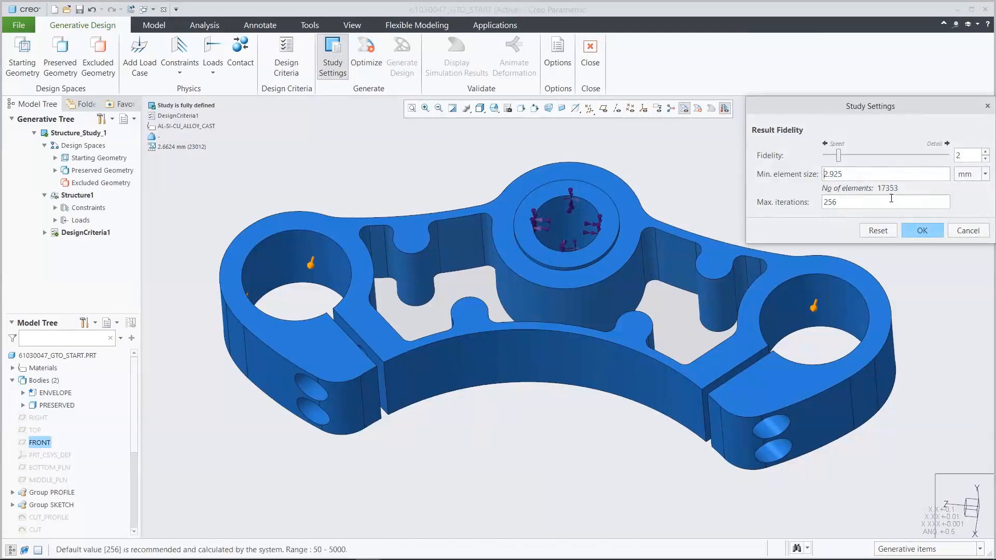
click(918, 232)
click(818, 225)
- Orient the yoke to the saved 03_RUN_GTO view and run the optimization
click(495, 109)
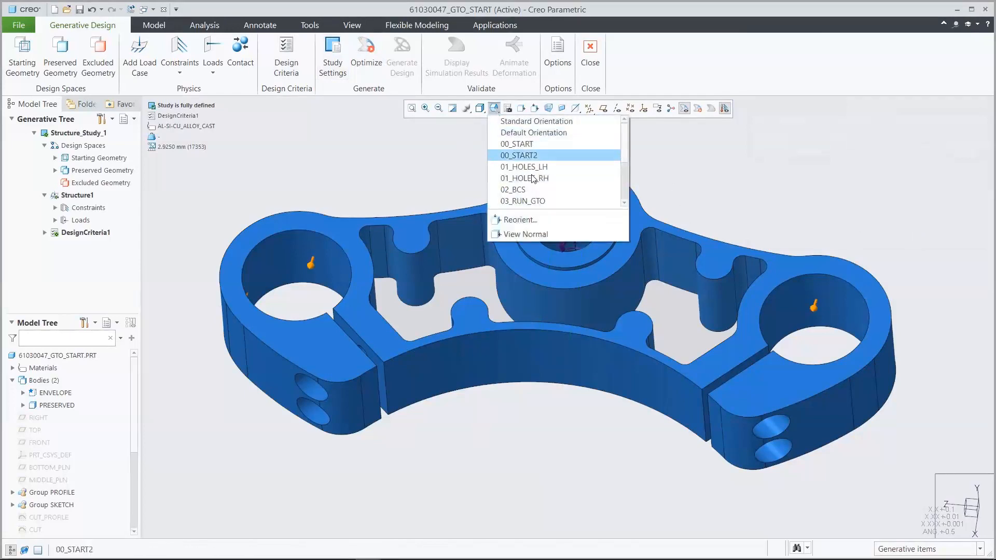
click(536, 199)
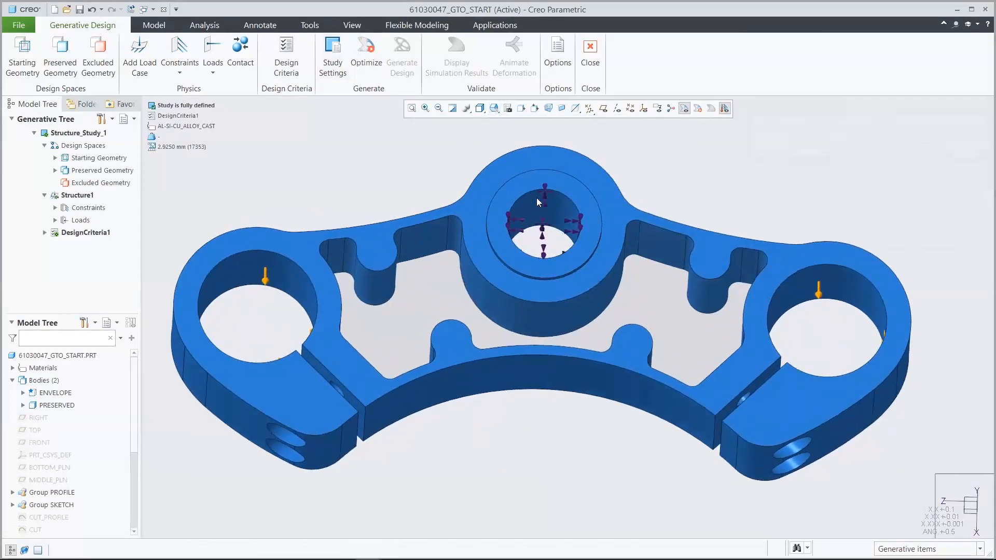
click(370, 57)
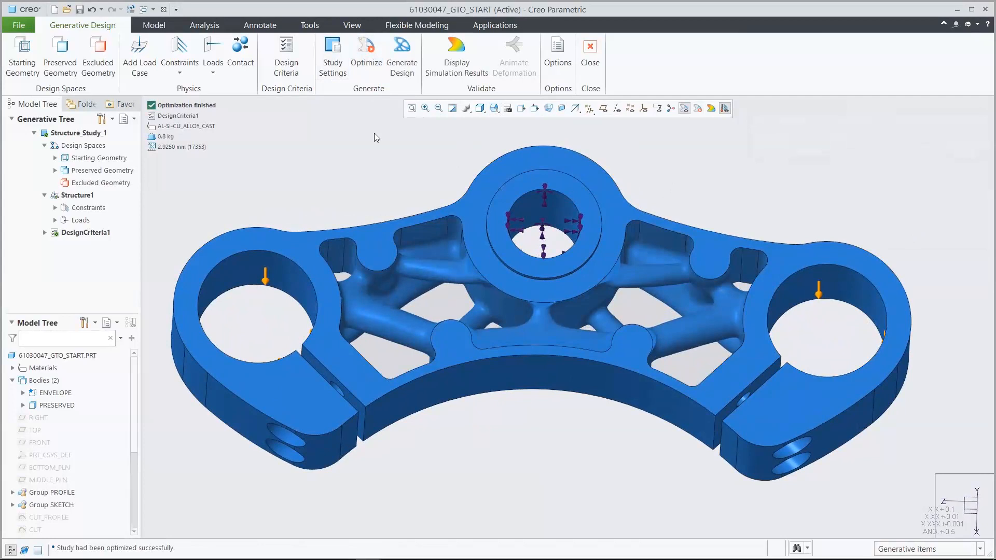
- Display the Von Mises stress results in MPa with minimum and maximum markers, and inspect them in the 04_STRESS view
click(449, 78)
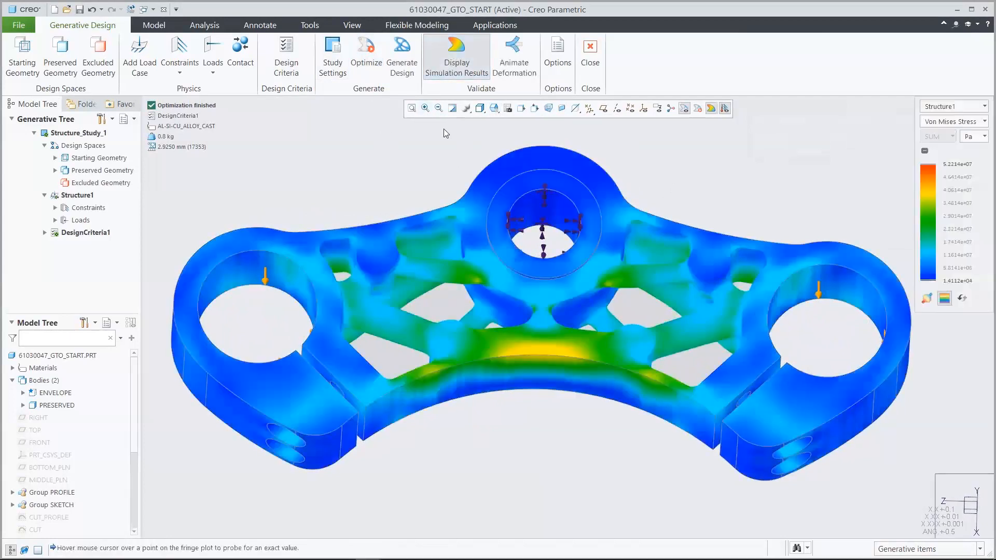
click(970, 137)
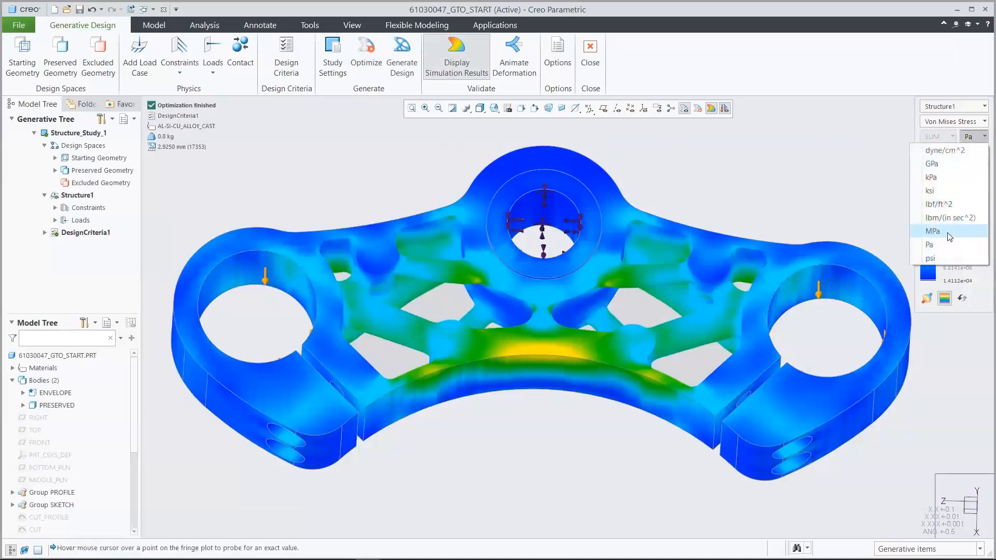
click(949, 236)
click(929, 298)
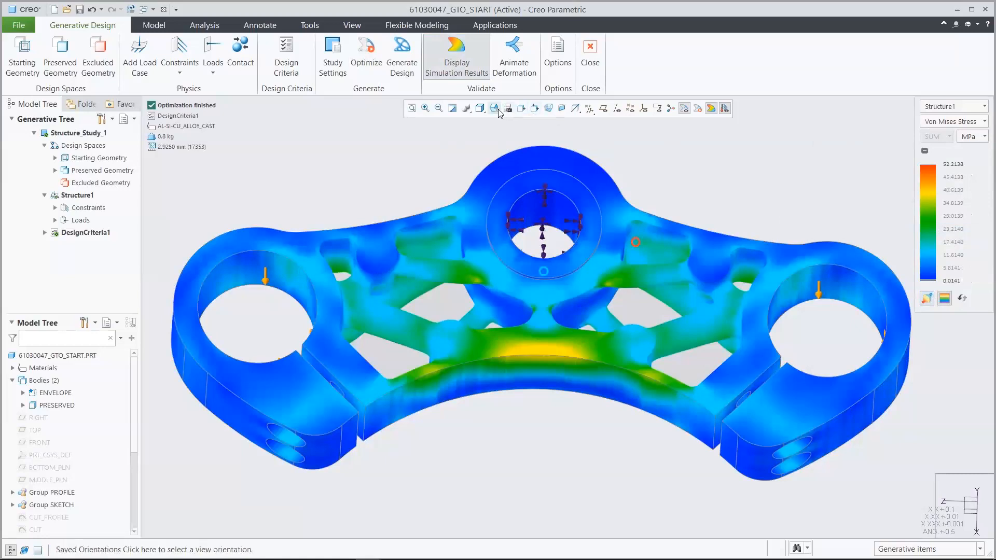
click(500, 112)
drag(628, 138, 626, 146)
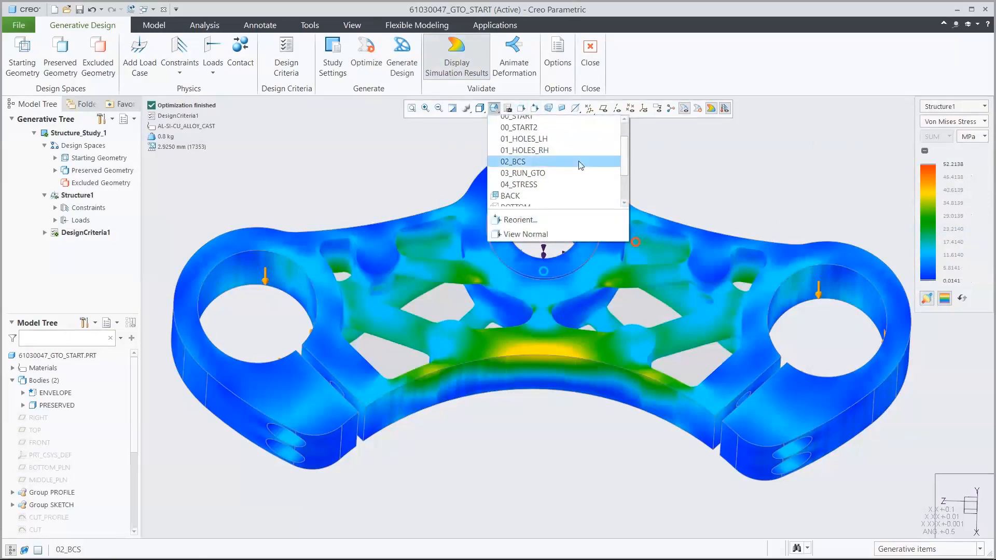
click(537, 184)
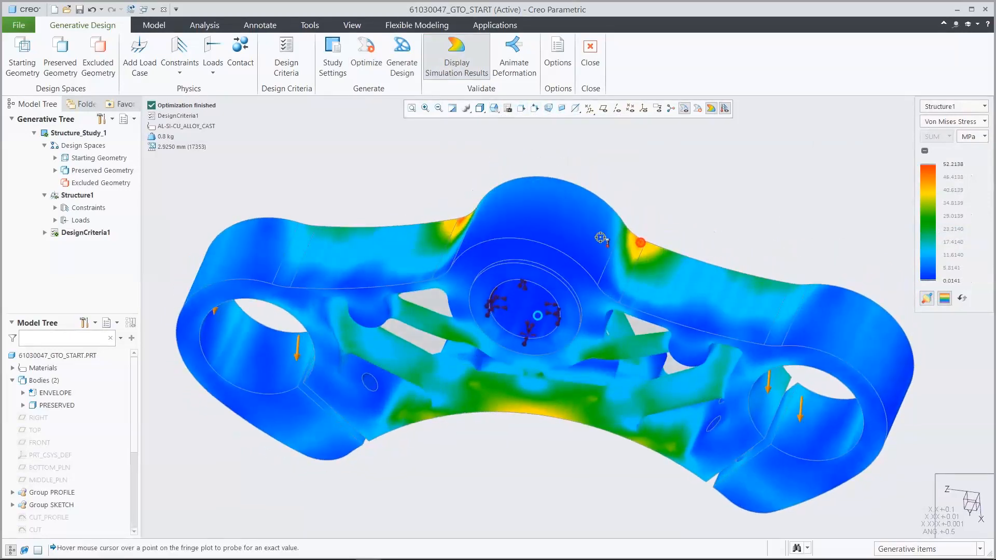
- Switch the simulation results to Displacement and show the minimum and maximum markers
click(939, 123)
click(942, 149)
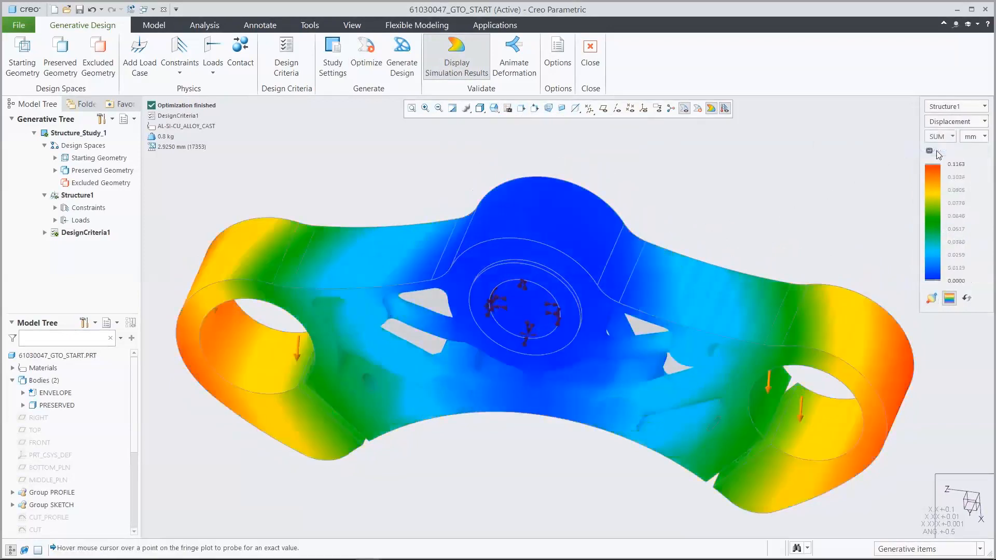
click(932, 300)
- Animate the yoke's deformation at speed 4, and close the animation
click(515, 52)
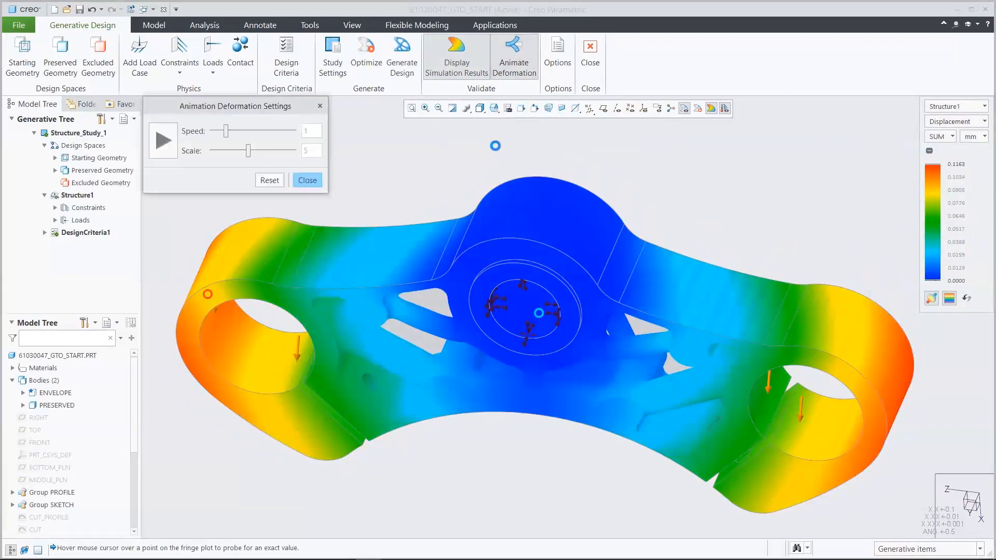
drag(224, 137, 266, 136)
click(165, 141)
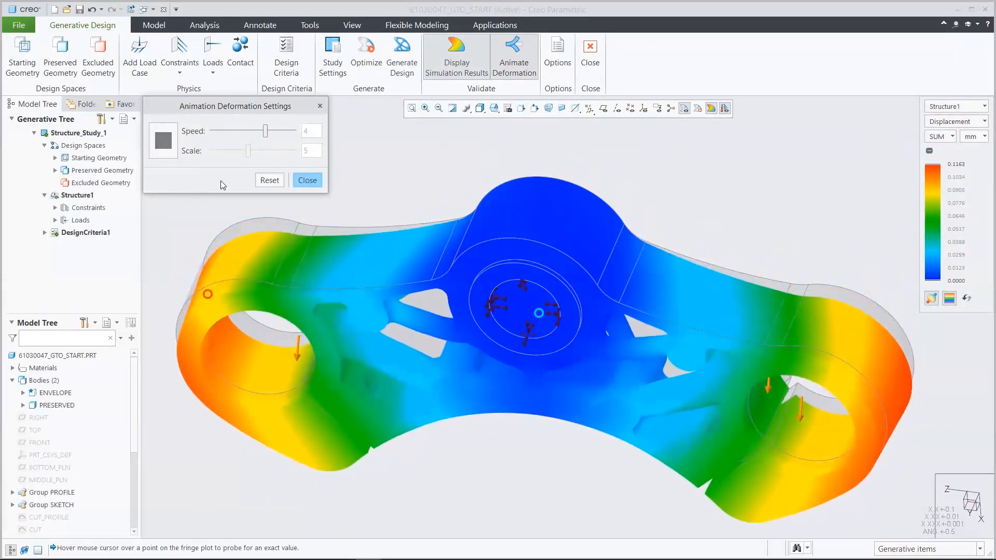
click(307, 180)
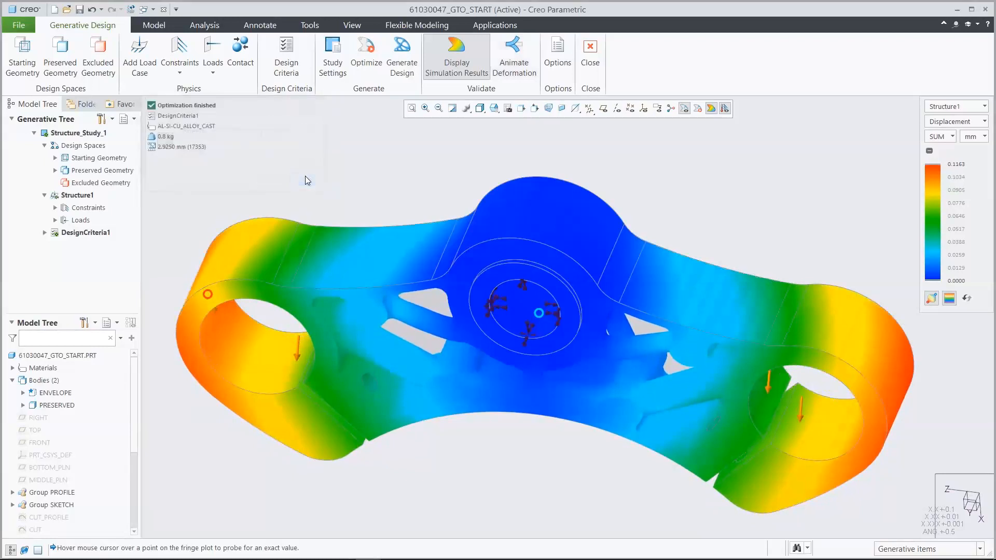
- Hide the simulation results and orient the yoke to the saved 00_START view
click(456, 52)
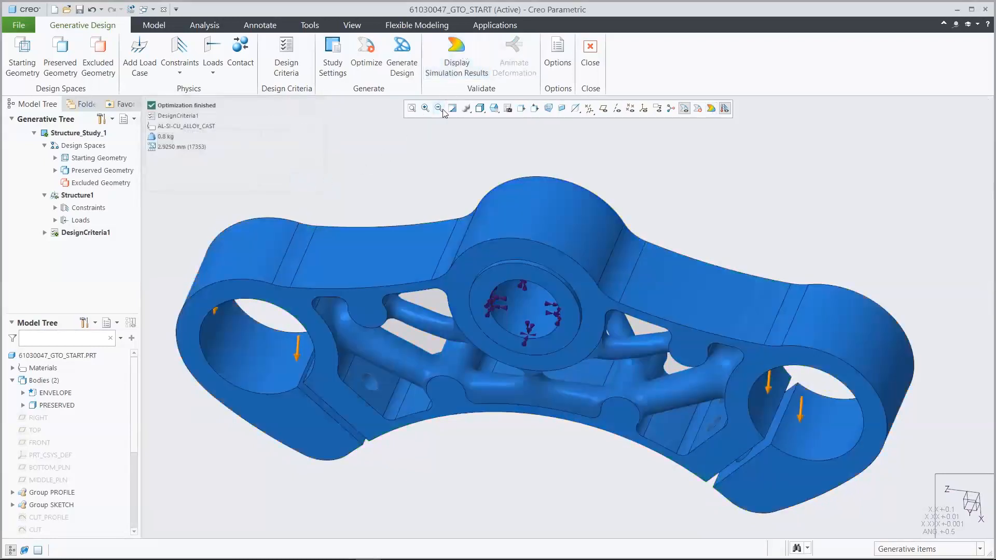
click(494, 108)
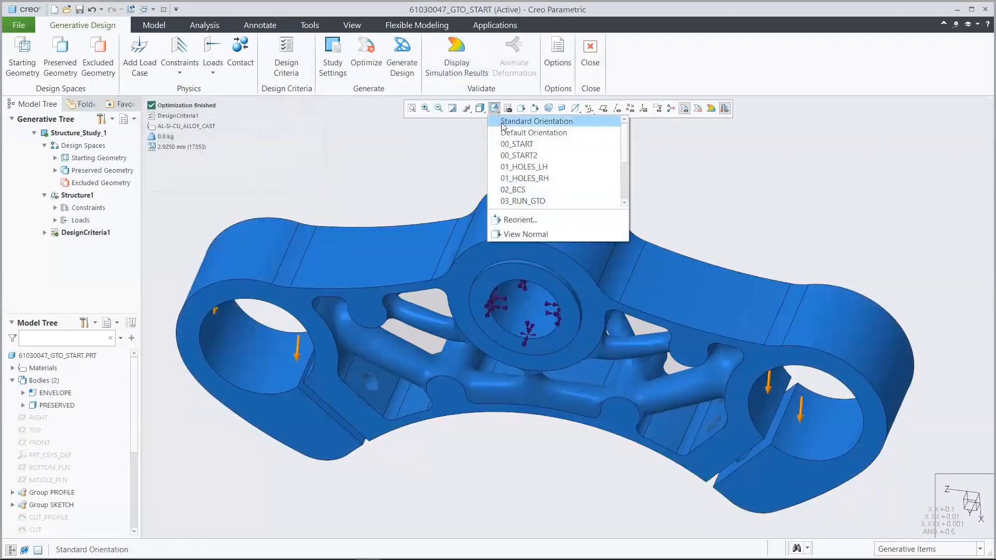
click(521, 142)
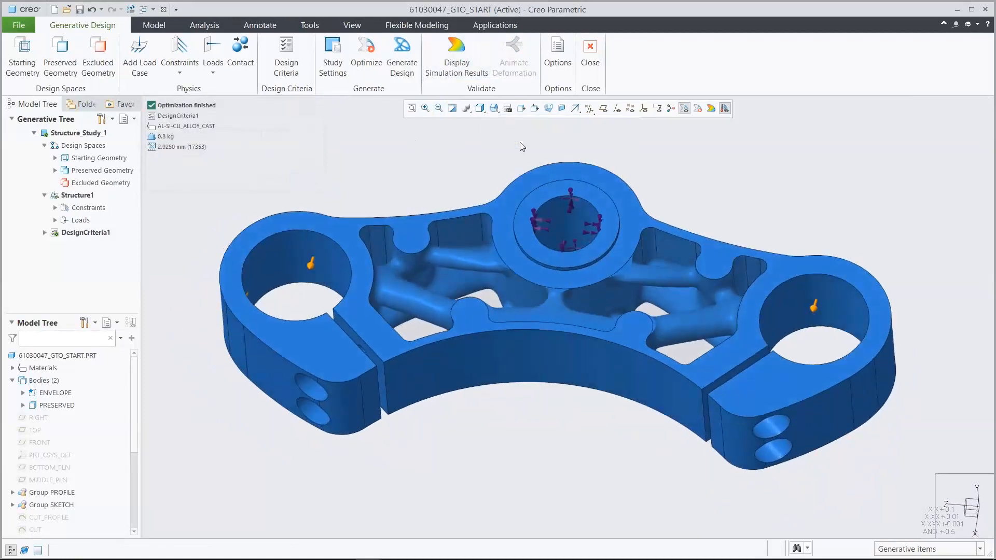
- Generate the optimized design as a new part named ADDITIVE_MODEL, reconstructing the geometry to B-Rep
click(405, 57)
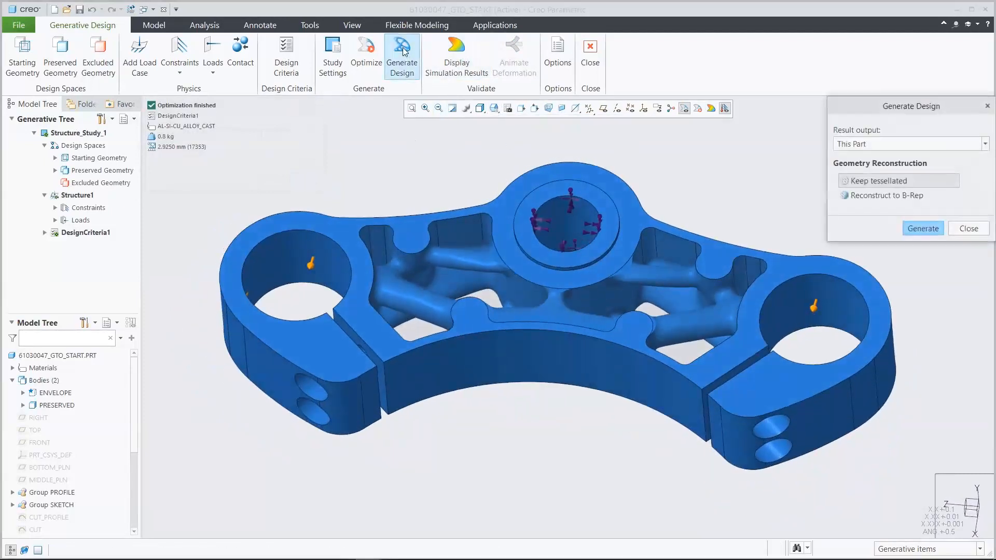
click(866, 145)
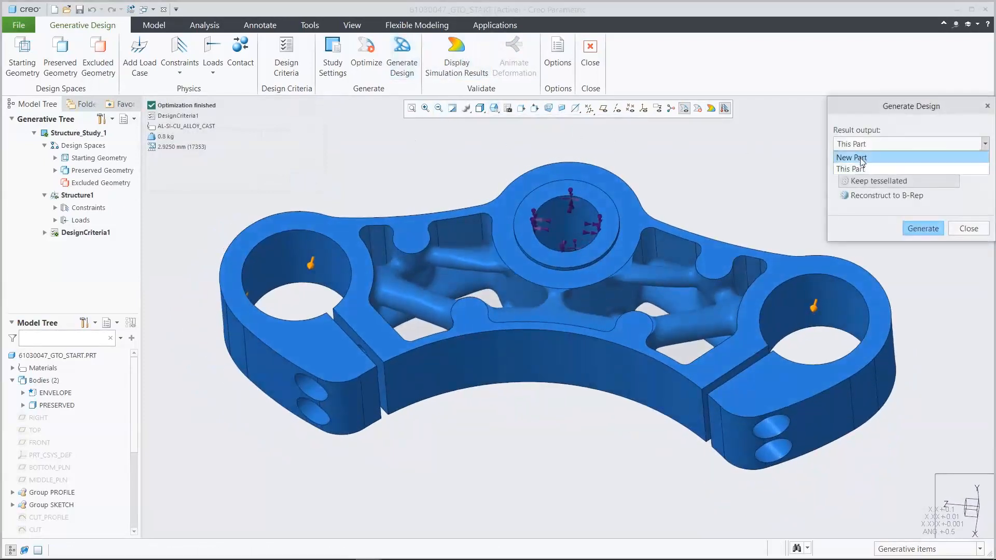
click(861, 157)
click(882, 196)
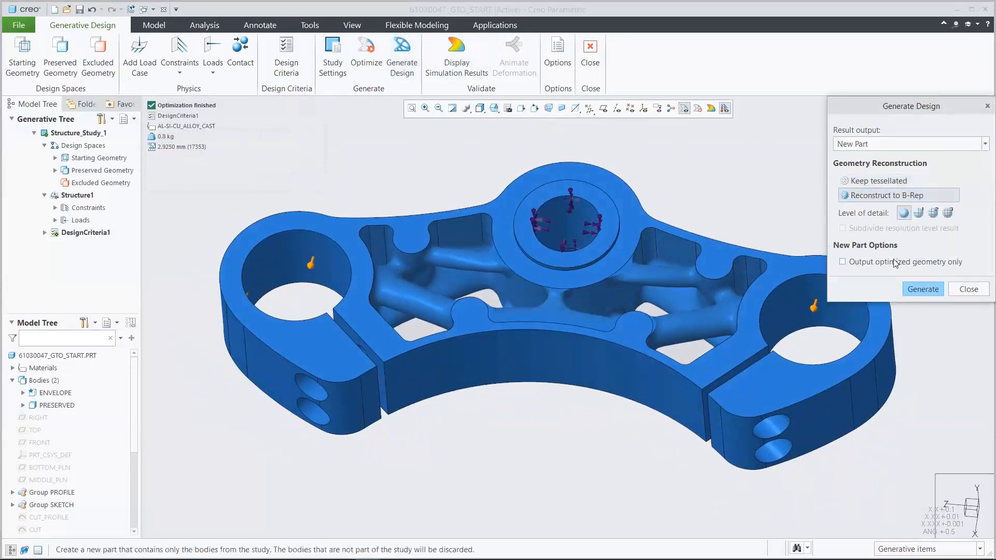
click(917, 288)
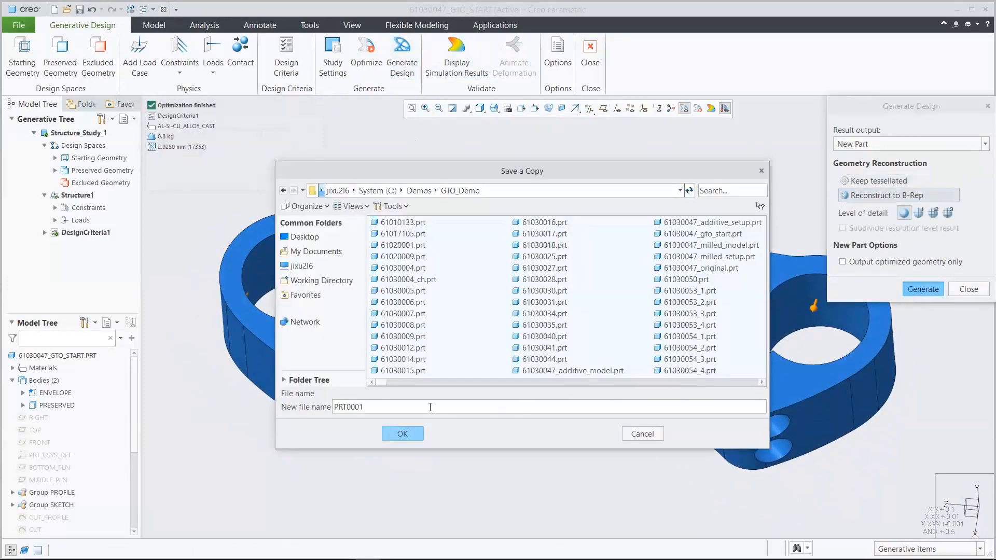
key(BackSpace)
text(additive_model)
click(409, 435)
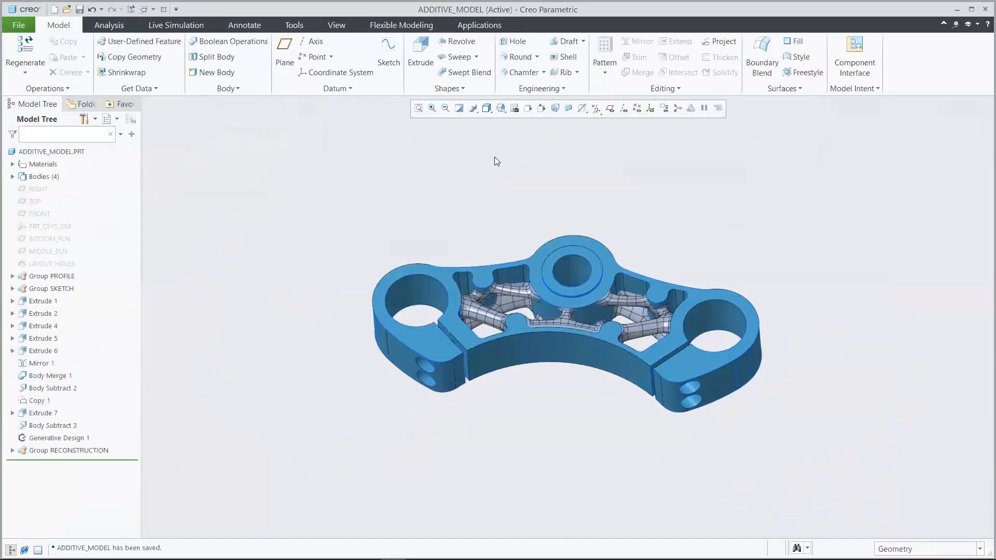
- Merge the surrounding yoke body into the reconstructed strut body with a Boolean operation, and close the ADDITIVE_MODEL window
click(501, 109)
click(527, 143)
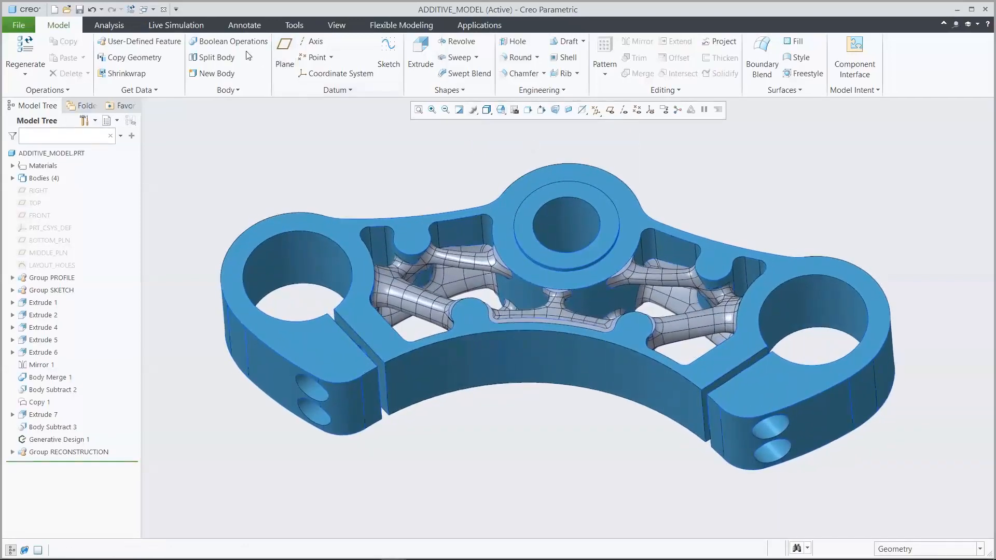
click(234, 42)
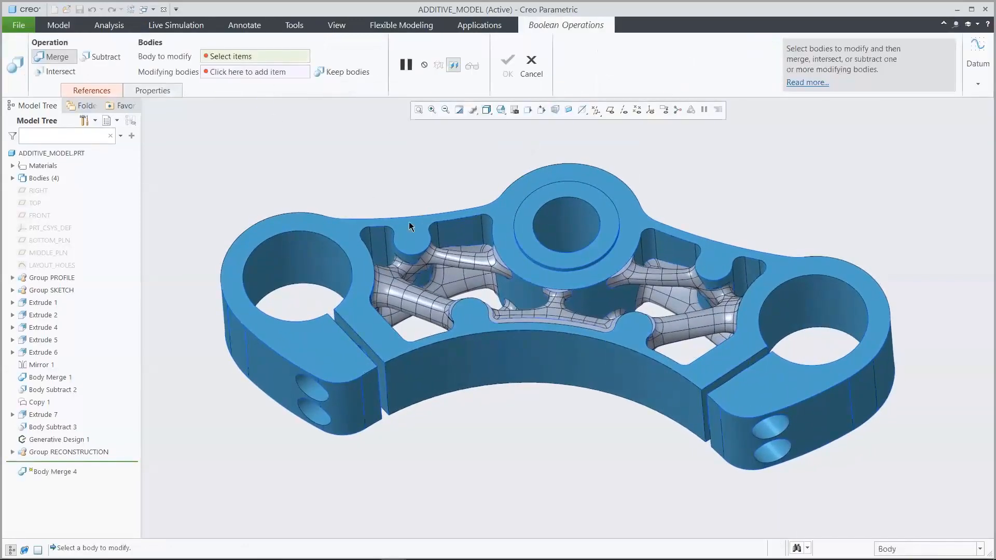
click(459, 257)
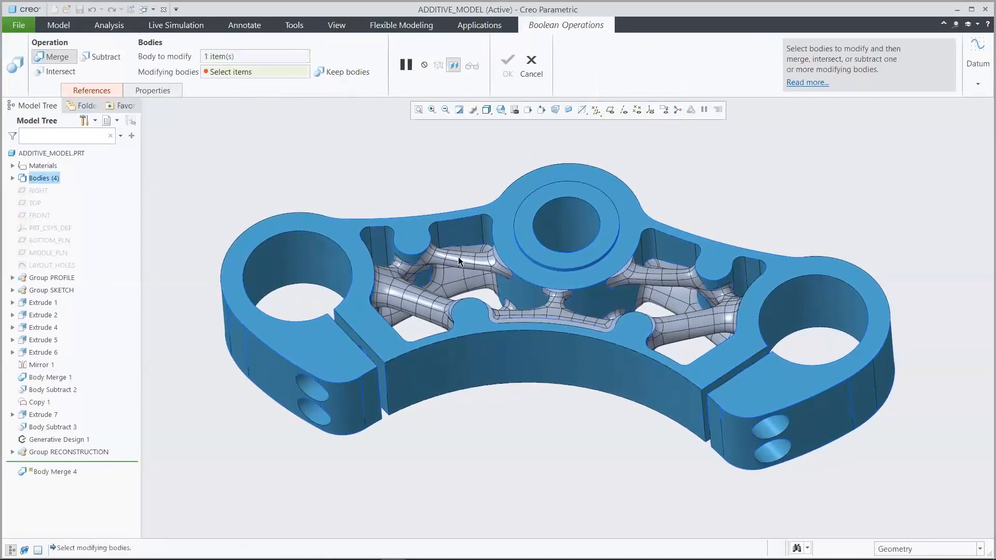
click(499, 209)
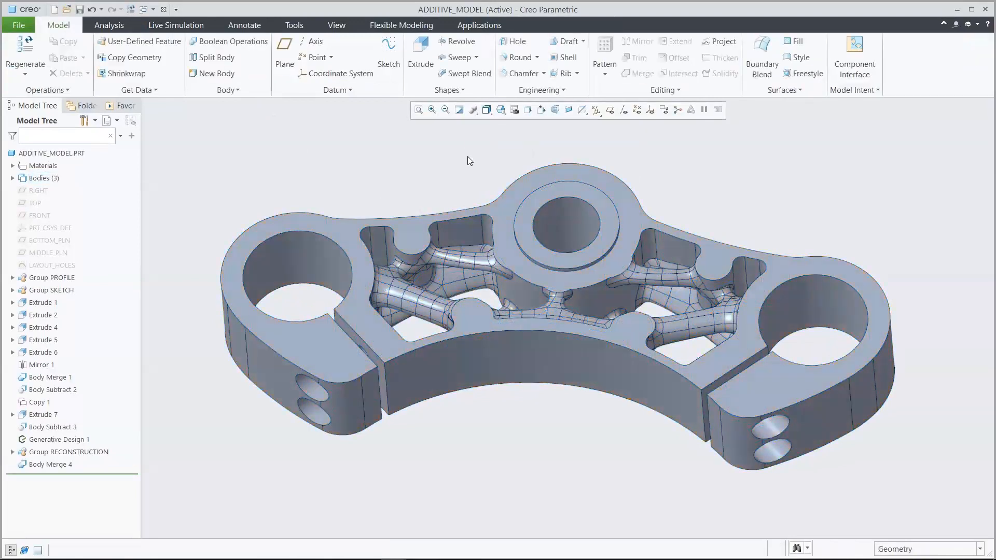
click(164, 10)
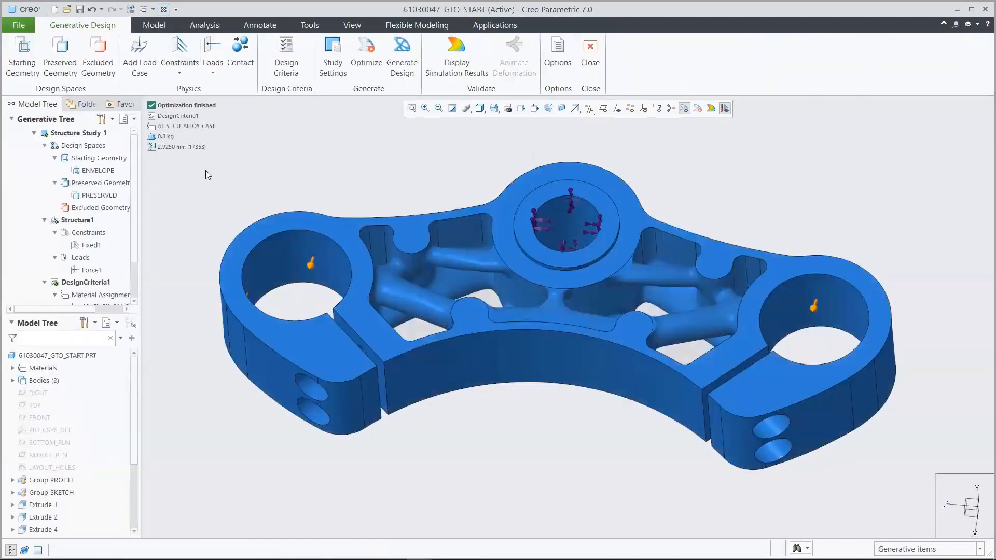
- Set the central circle's diameter in the LAYOUT_HOLES sketch to 54, regenerate the part and return to the generative design study
click(60, 467)
click(64, 405)
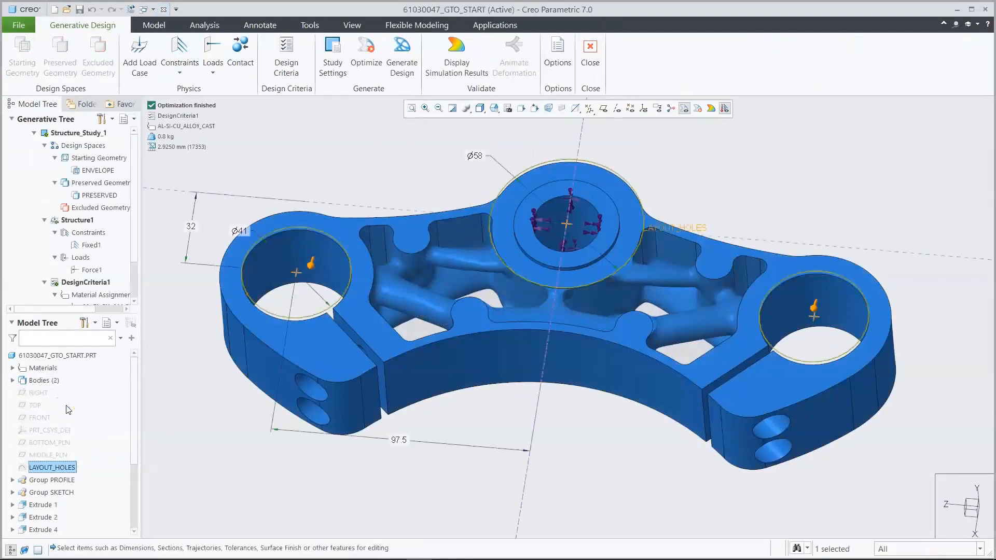
double_click(475, 157)
text(54)
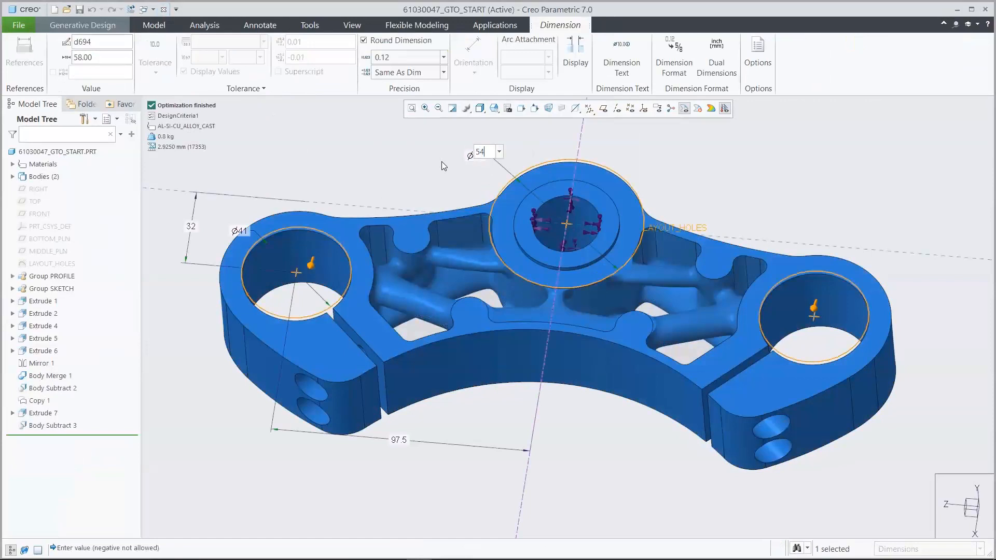
key(Return)
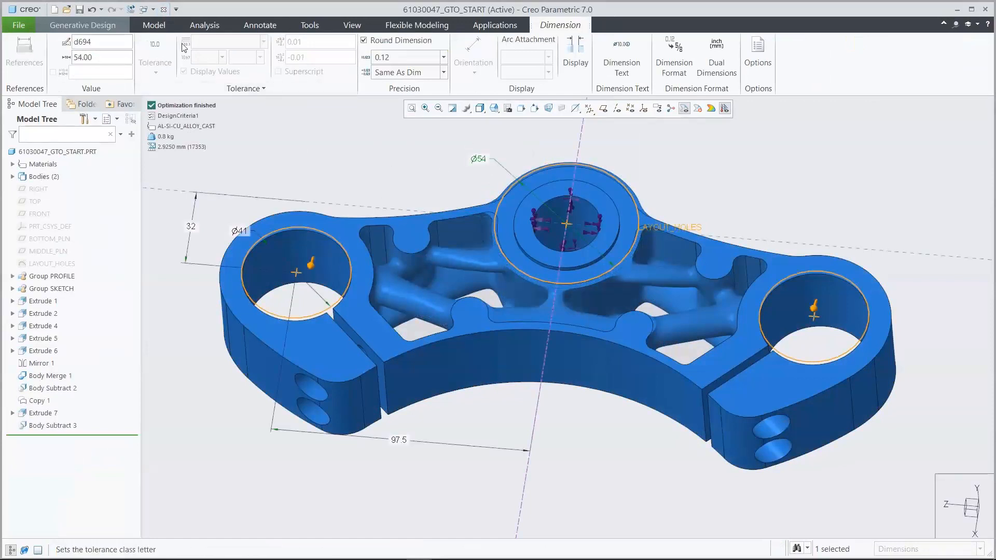
click(151, 23)
click(24, 44)
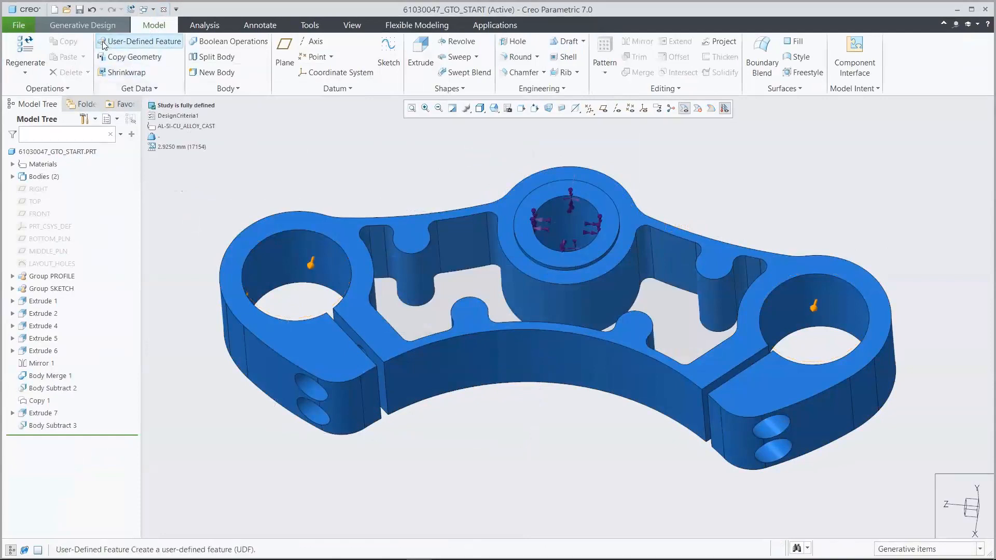
click(84, 24)
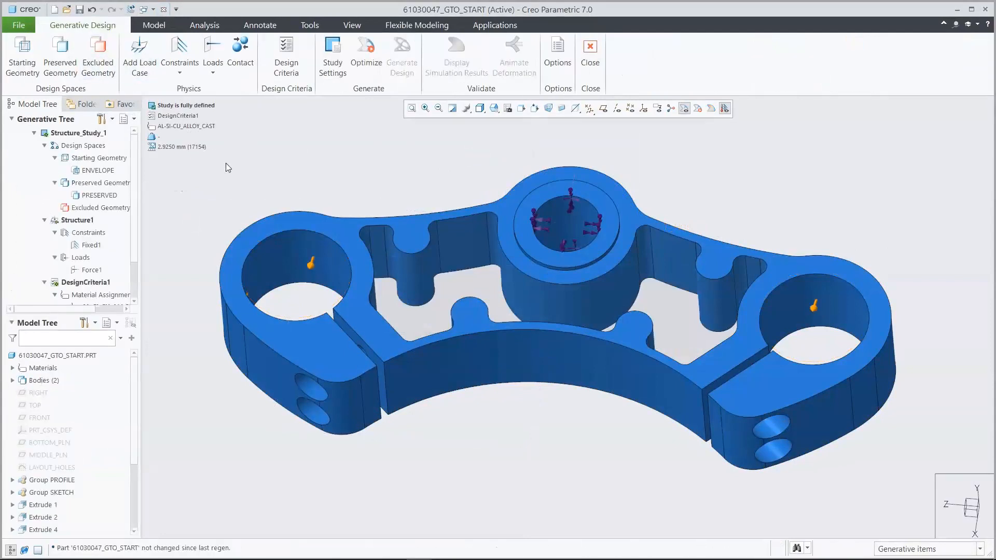
- Start new design criteria with a 70% volume limit and a planar symmetry constraint about the FRONT datum plane
click(286, 57)
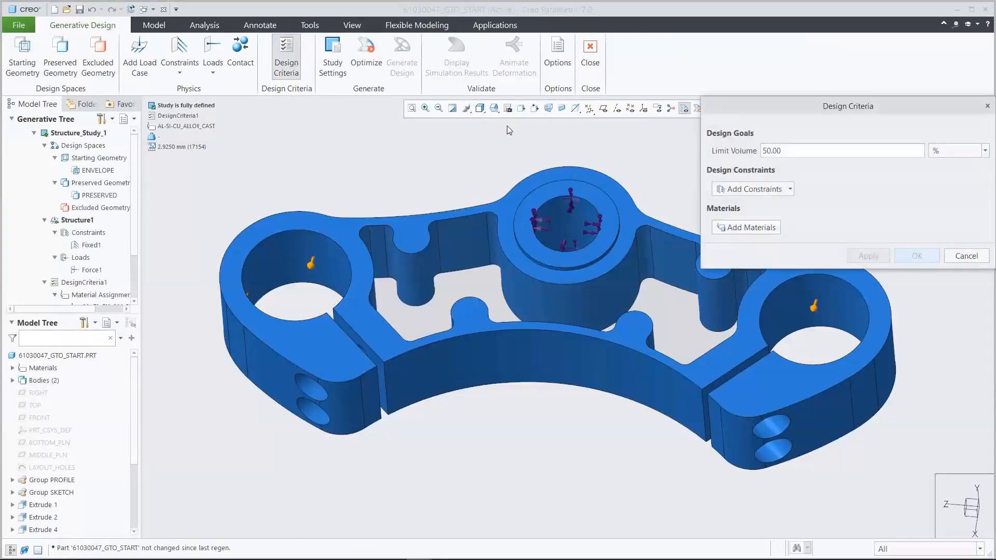
text(70.00)
click(789, 189)
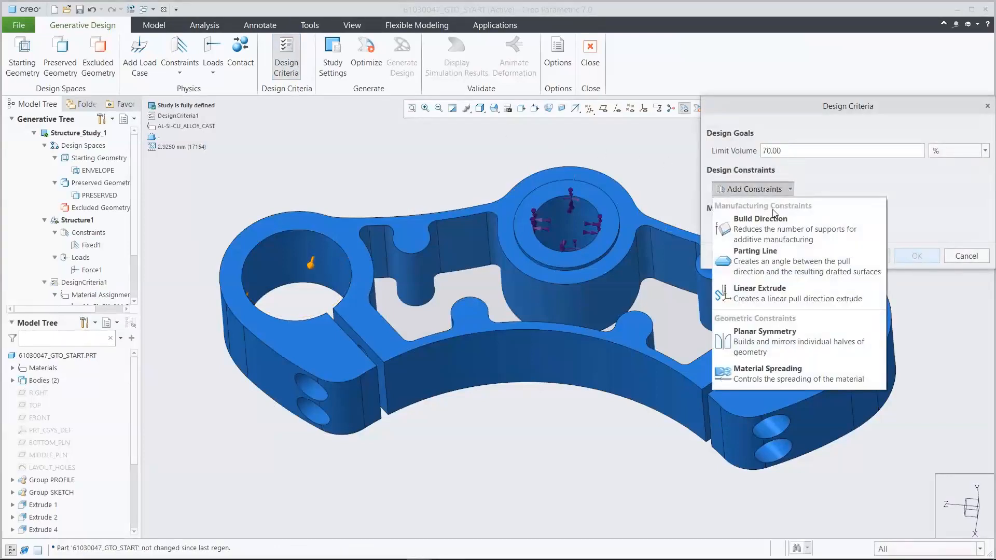
click(773, 340)
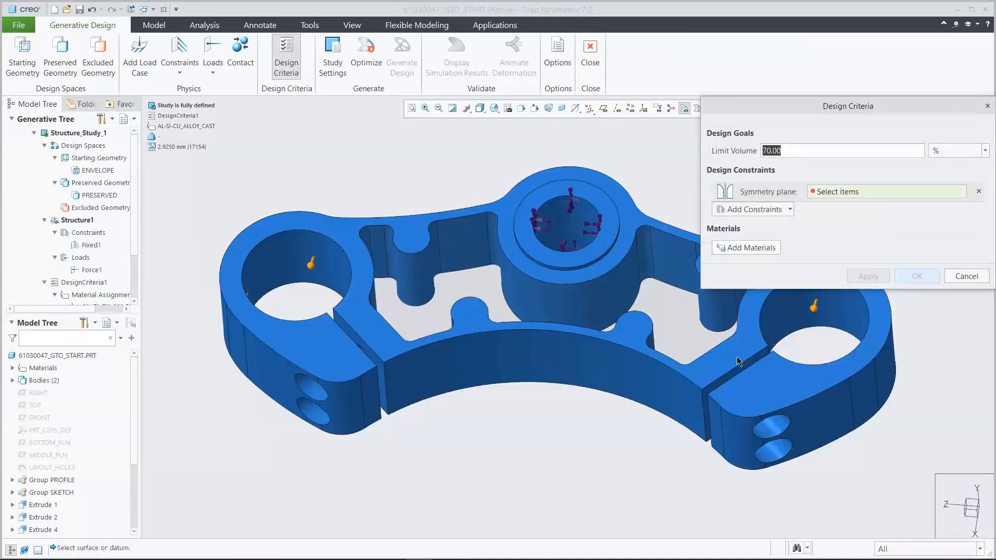
click(43, 418)
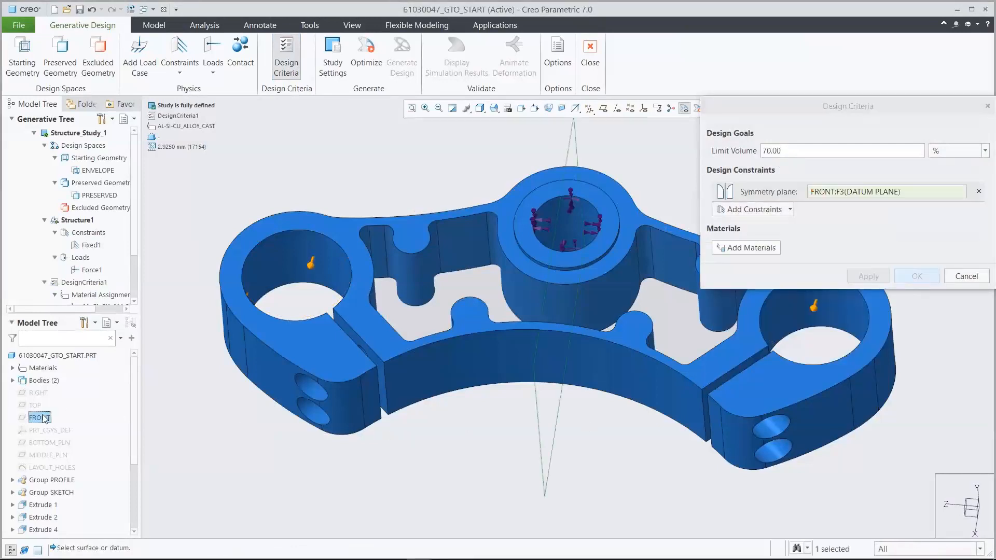
- Add a bi-directional Linear Extrude constraint, using the yoke's flat upper face as the extrude direction
click(755, 210)
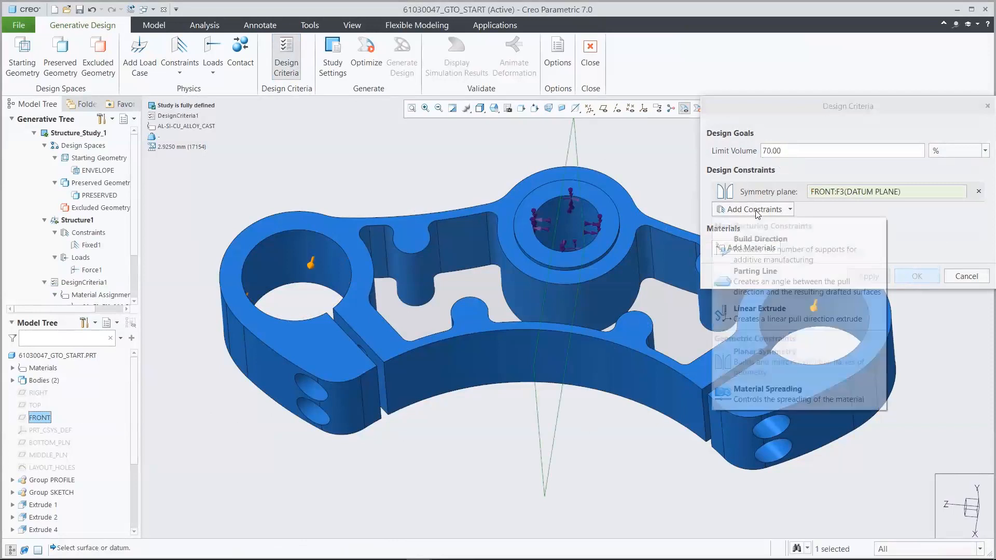
click(773, 309)
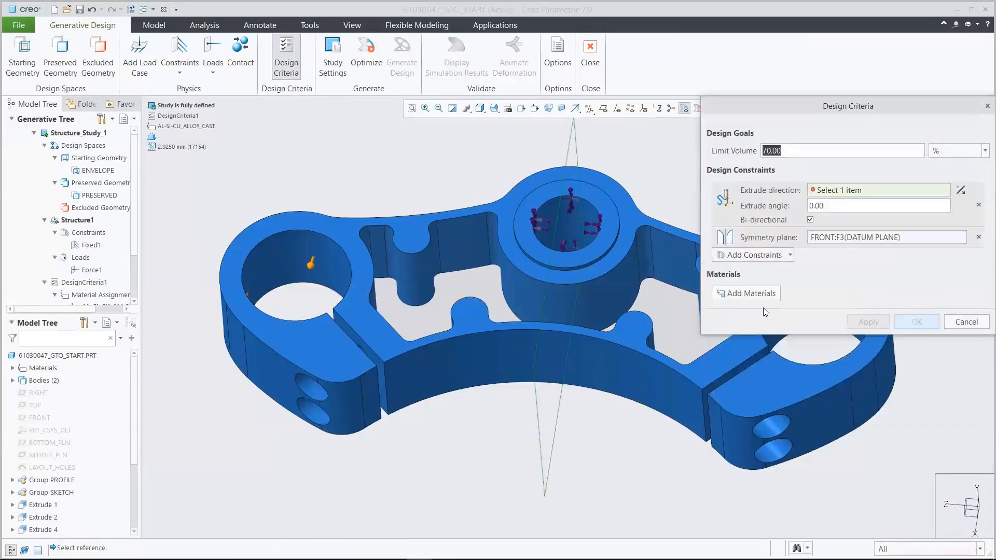
click(352, 245)
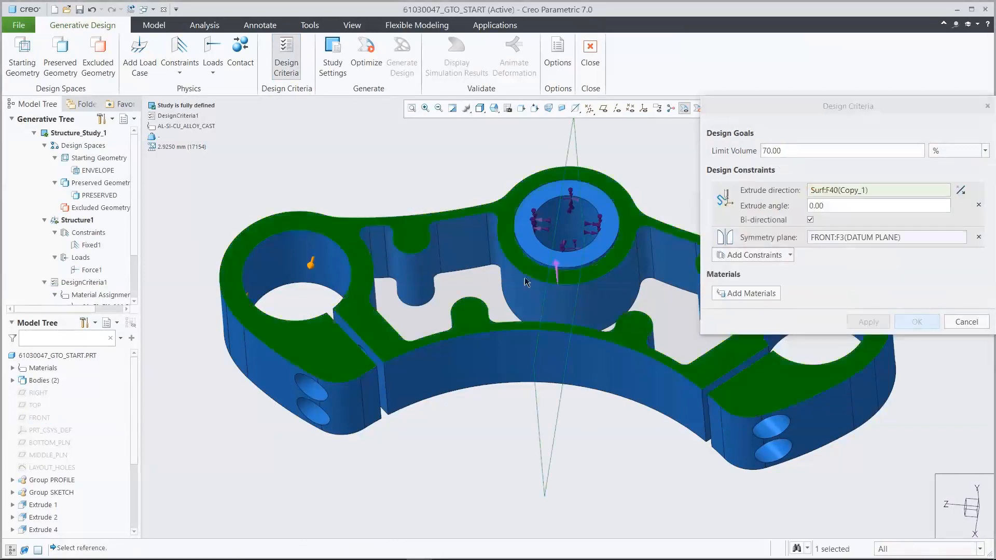
- Assign the AL-SI-CU_ALLOY_CAST material to the new design criteria and accept them
click(747, 293)
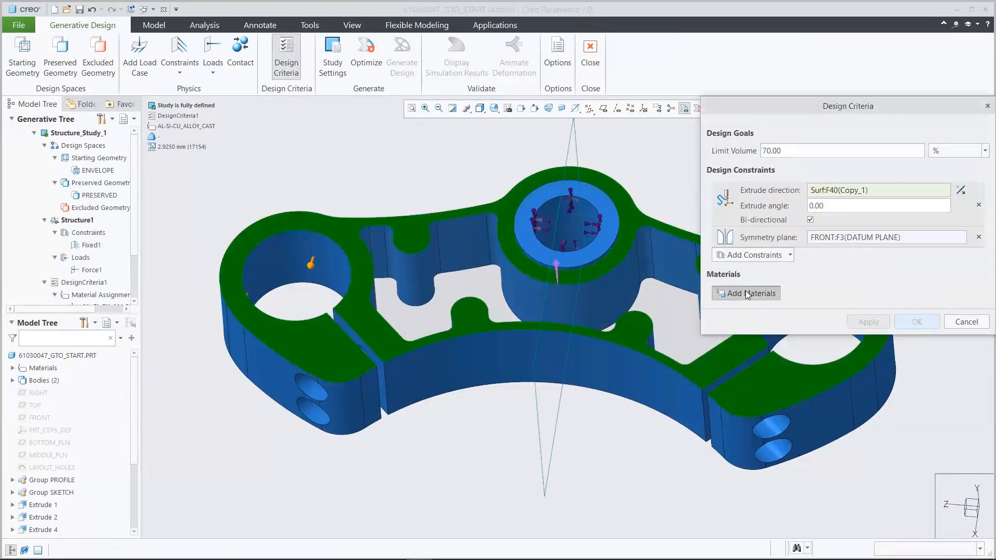
click(470, 463)
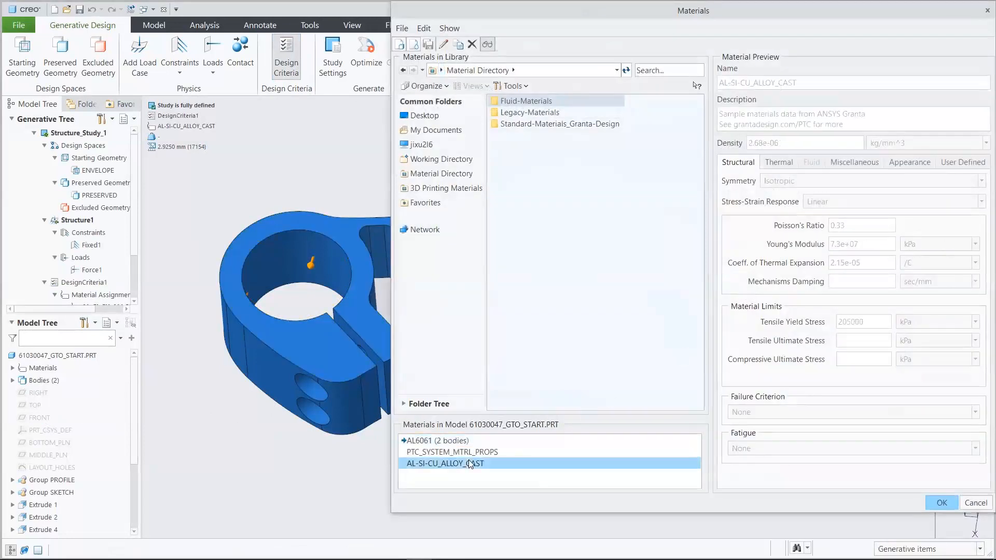
click(942, 503)
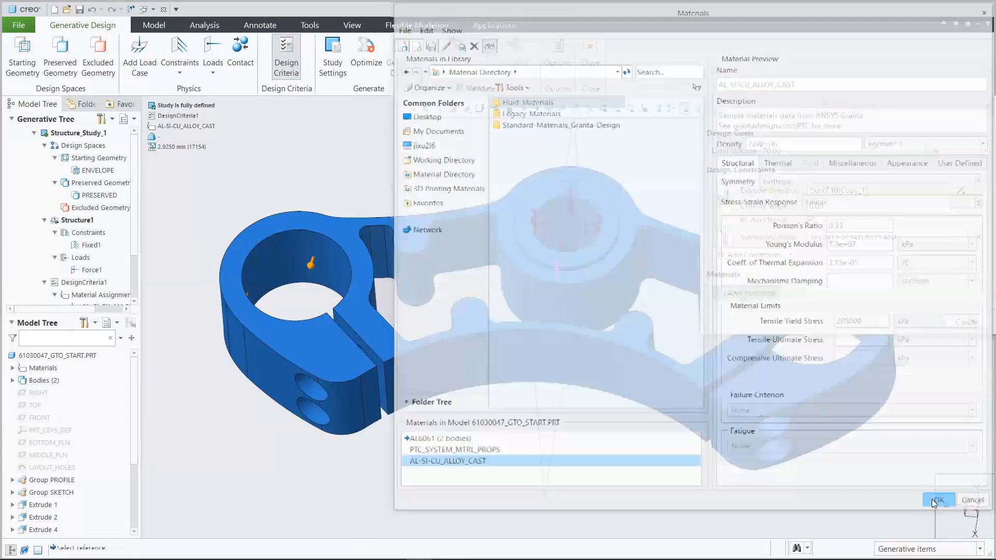
click(923, 337)
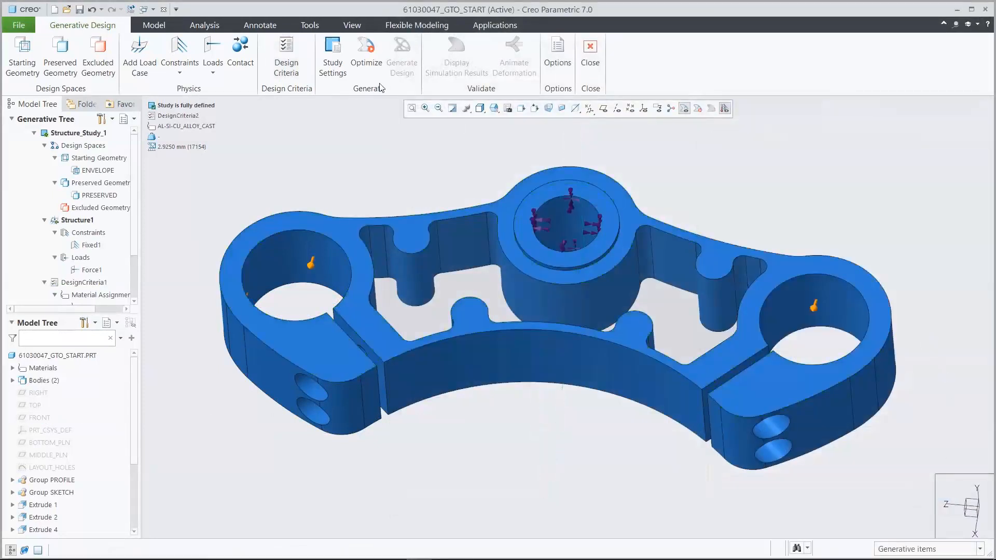
- Set the study's maximum iterations to 456
click(332, 56)
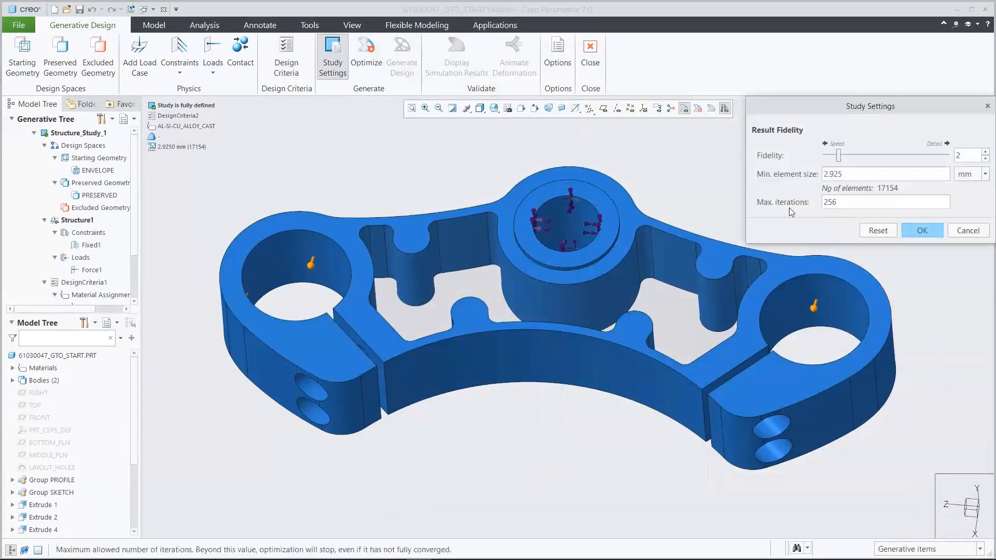
double_click(842, 205)
text(456)
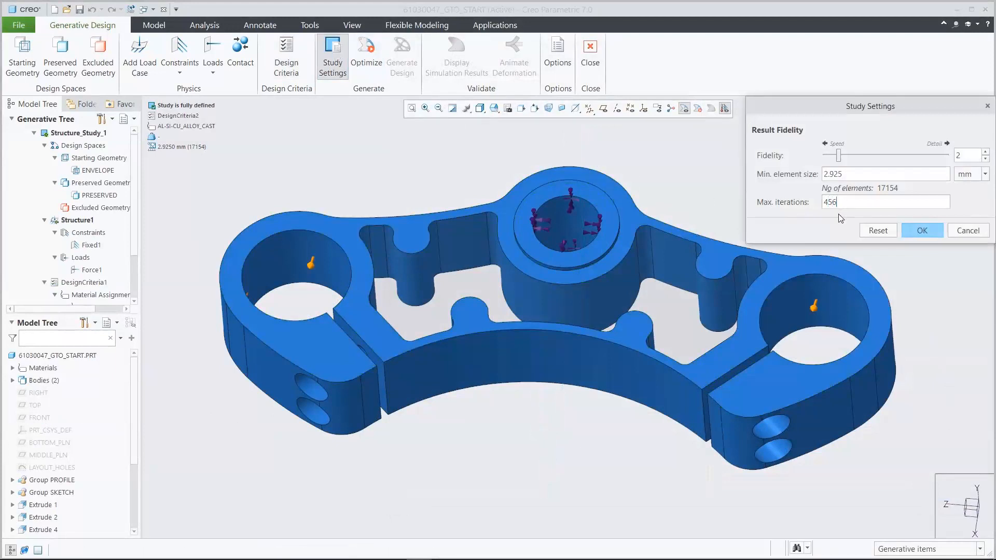
click(918, 231)
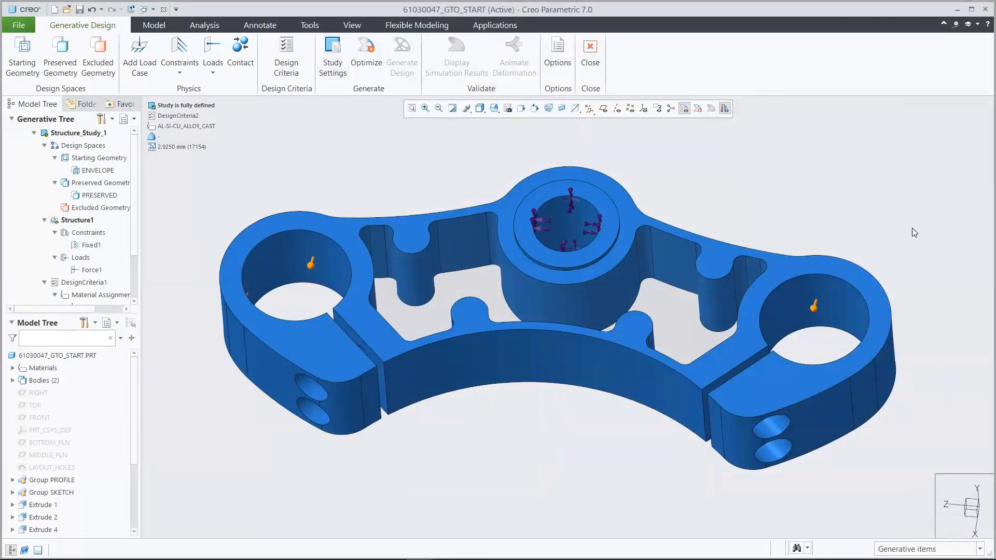
- Open 61030047_brep_model.prt from the GTO_Demo folder and set it to the saved 00_START orientation
click(68, 10)
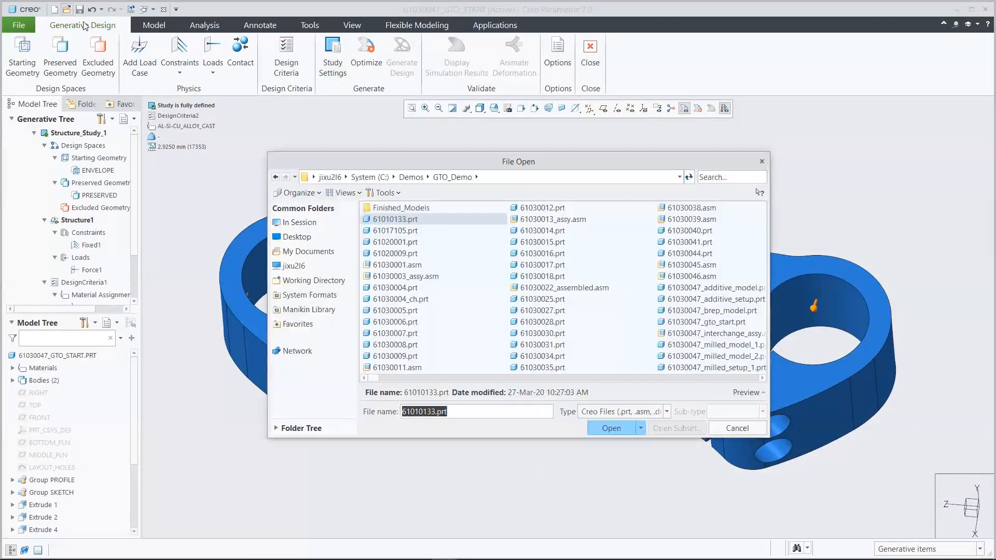
click(702, 181)
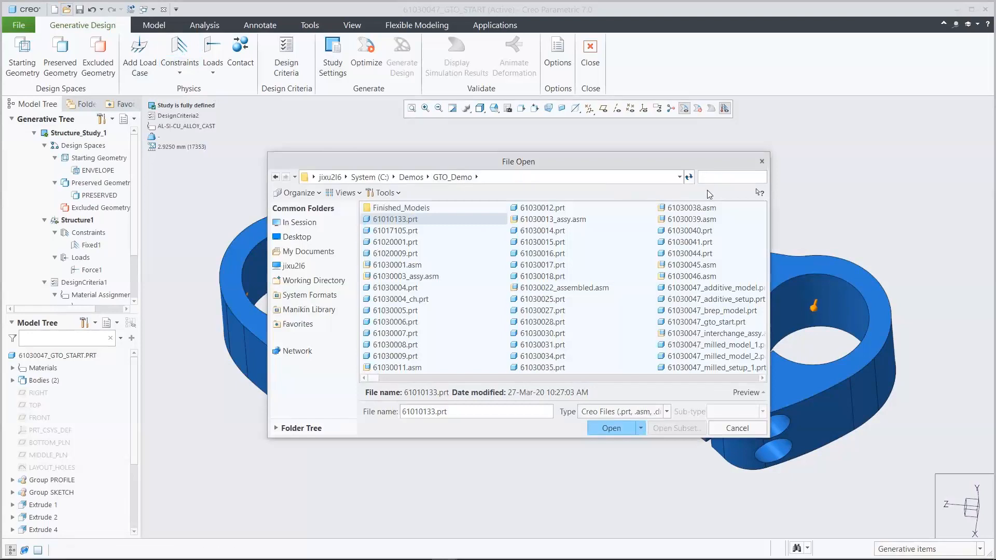
text(61030047)
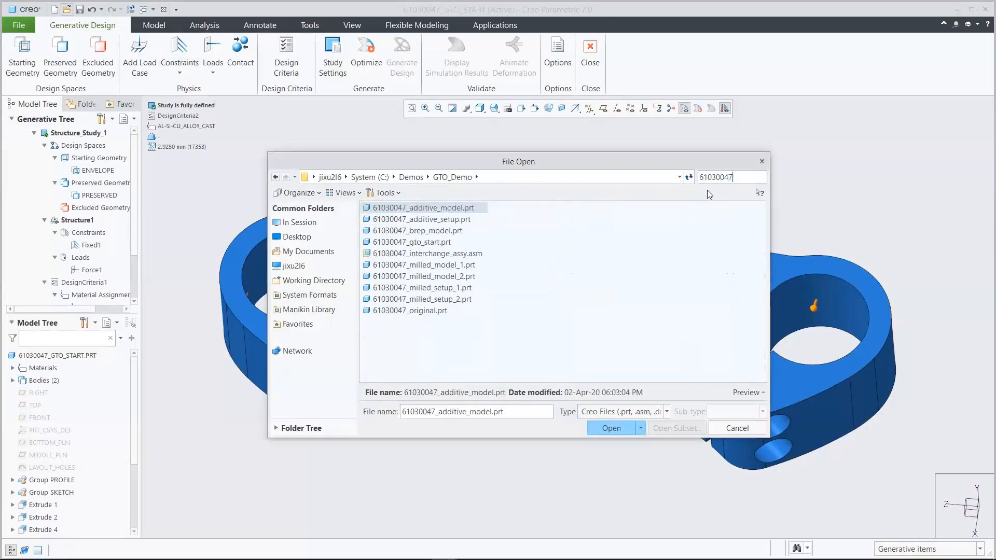
click(449, 231)
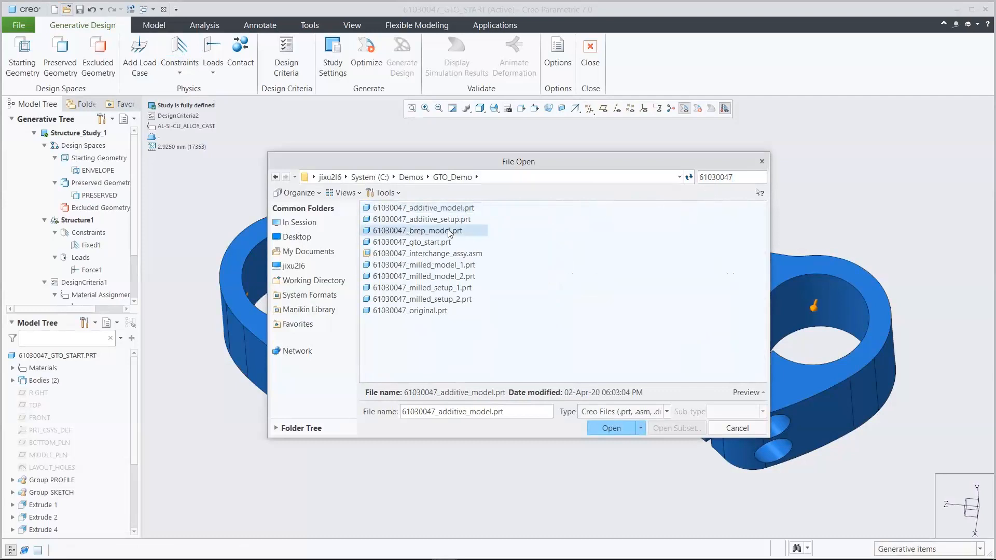
click(604, 427)
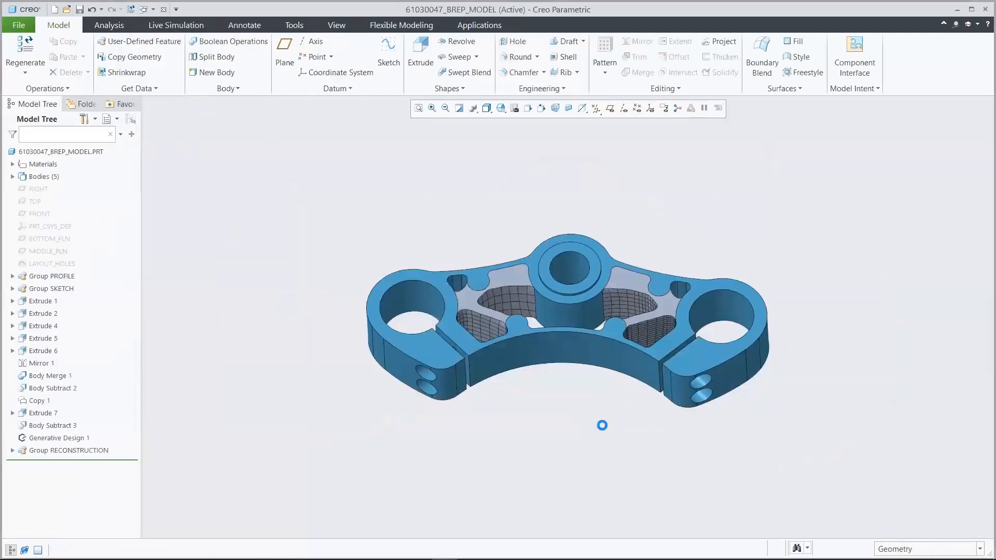
click(501, 109)
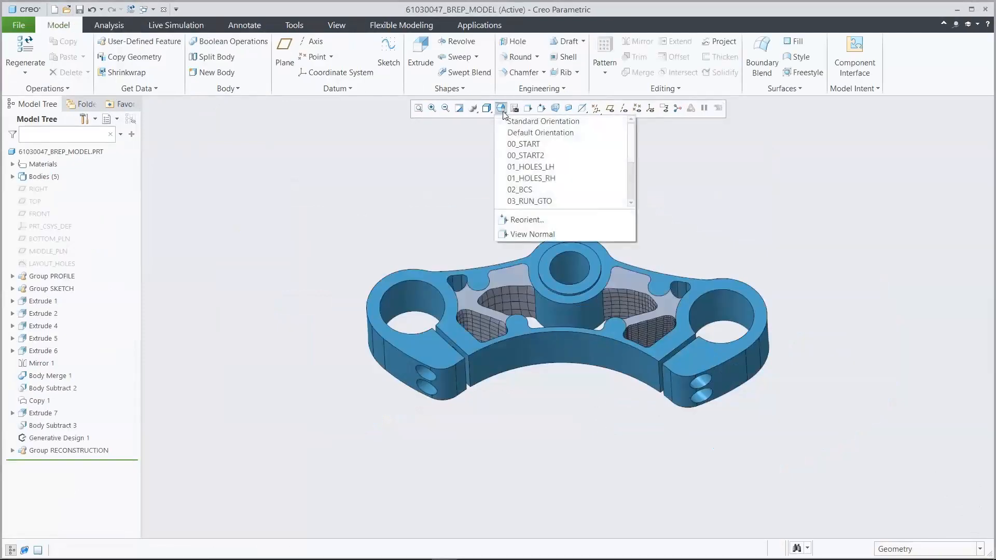
click(522, 147)
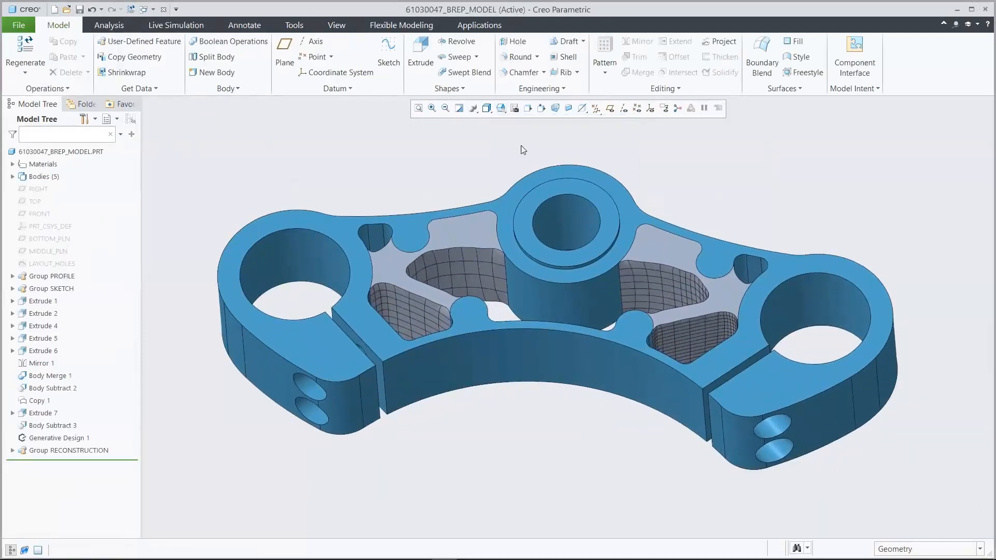
- Merge the preserved yoke body into the reconstructed generative body with a Boolean operation
click(241, 41)
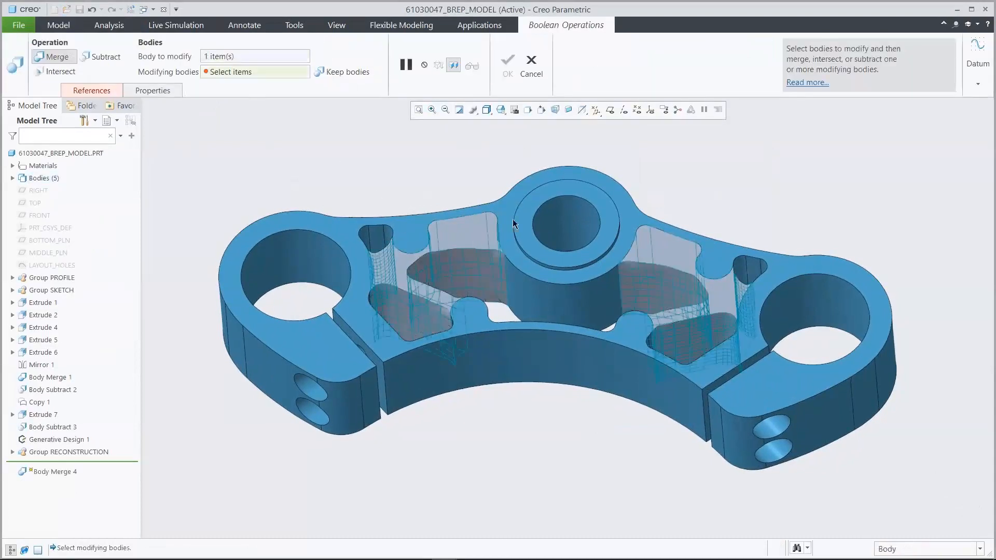
click(525, 189)
click(507, 64)
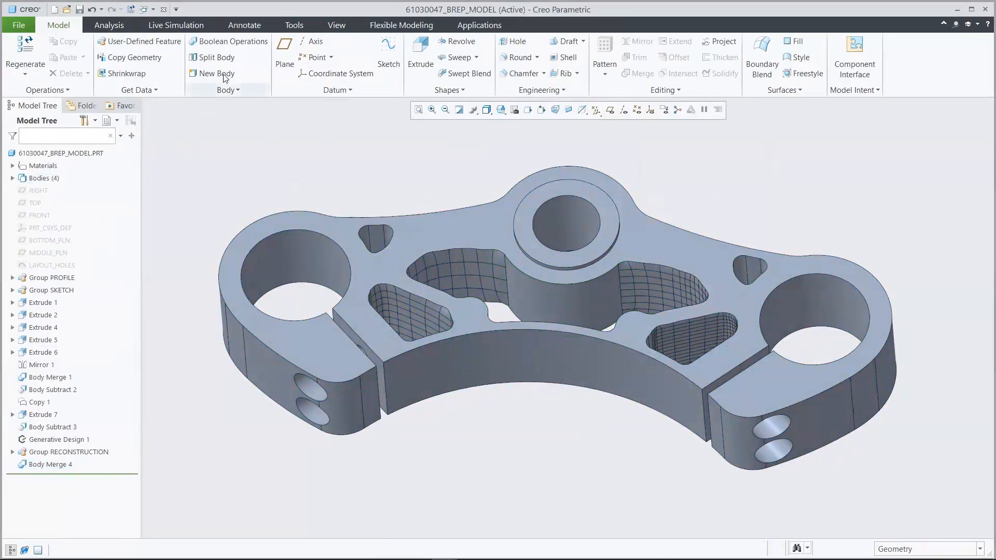
- Run a live simulation of the merged yoke using the existing structure study, with Von Mises stress shown in MPa
click(169, 28)
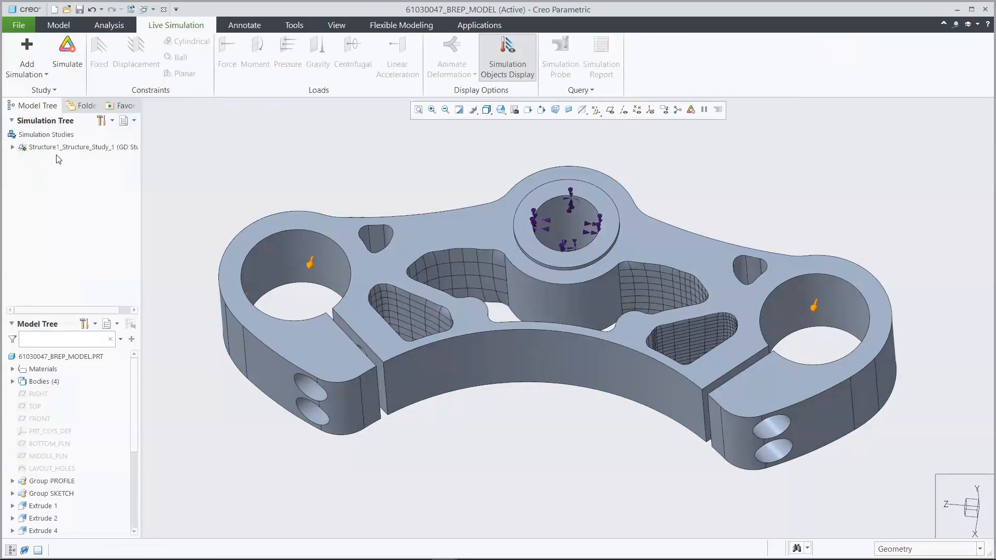
click(13, 148)
click(67, 52)
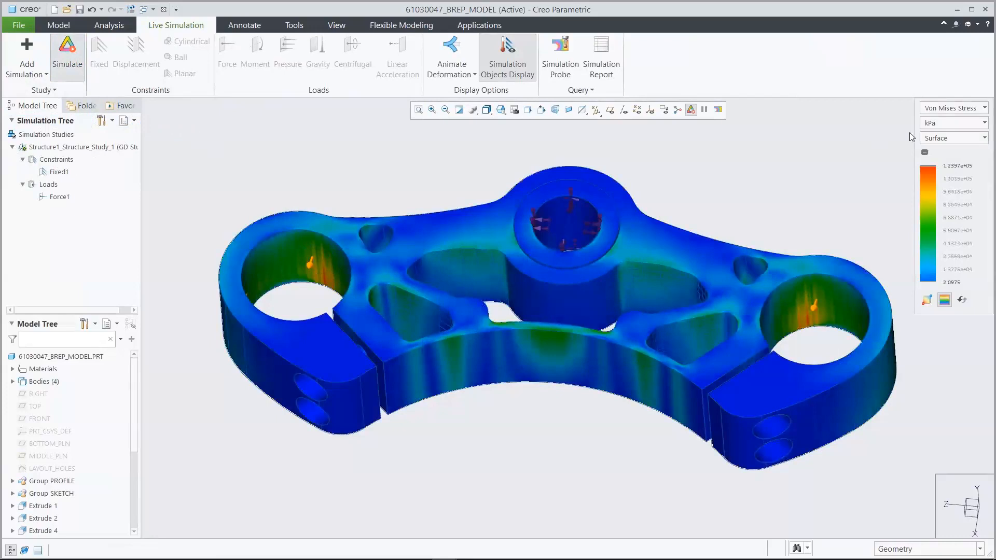
click(951, 122)
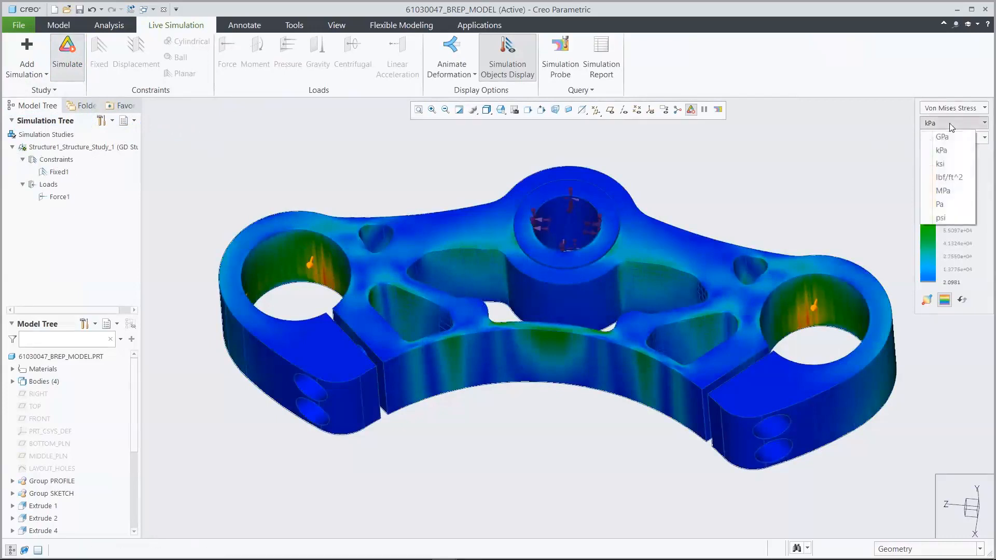
click(951, 191)
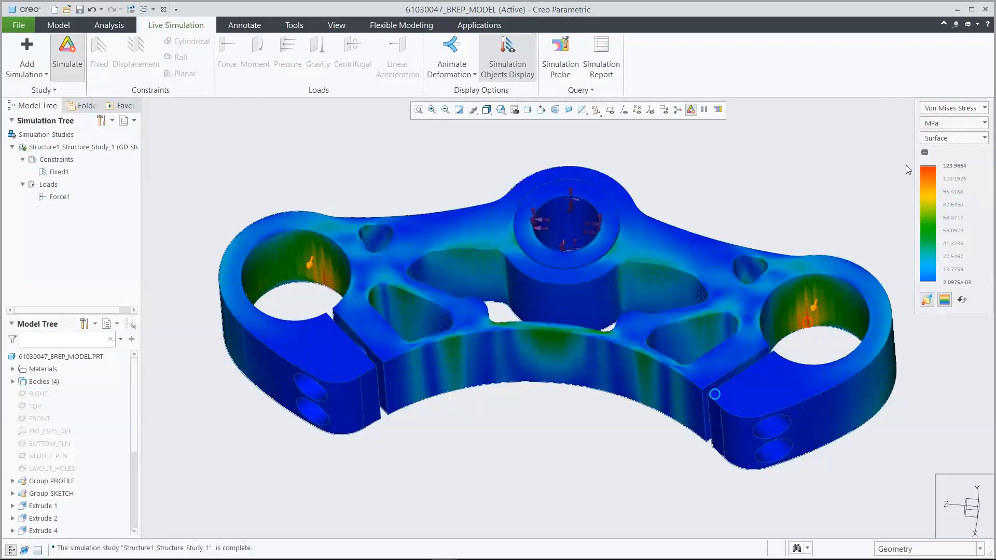
- Switch the simulation result to Deformation, play the deformation animation on the yoke and stop it
click(951, 109)
click(929, 135)
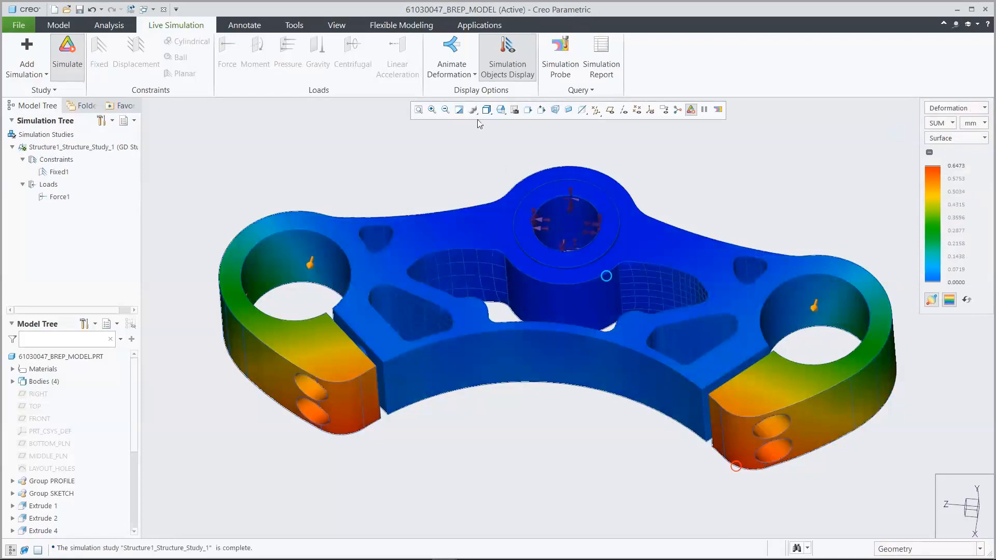
click(451, 52)
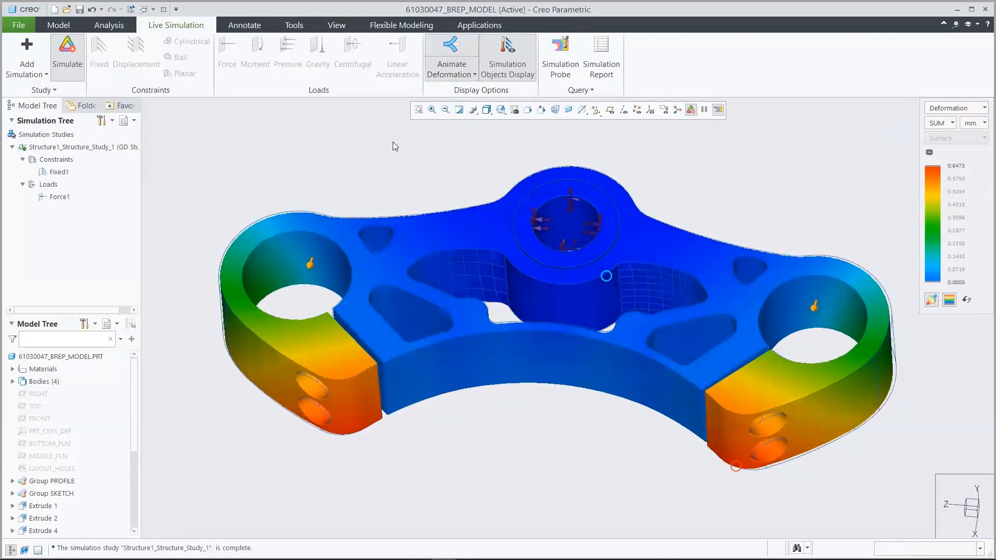
click(452, 49)
- Hide the simulation objects, stop the live simulation, and close the B-Rep model to return to the generative study
click(508, 48)
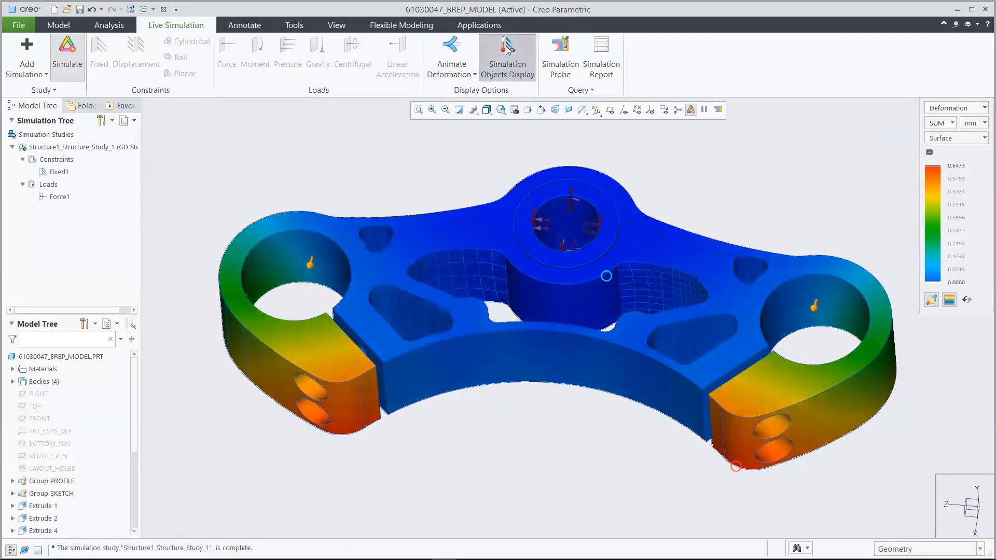
click(69, 51)
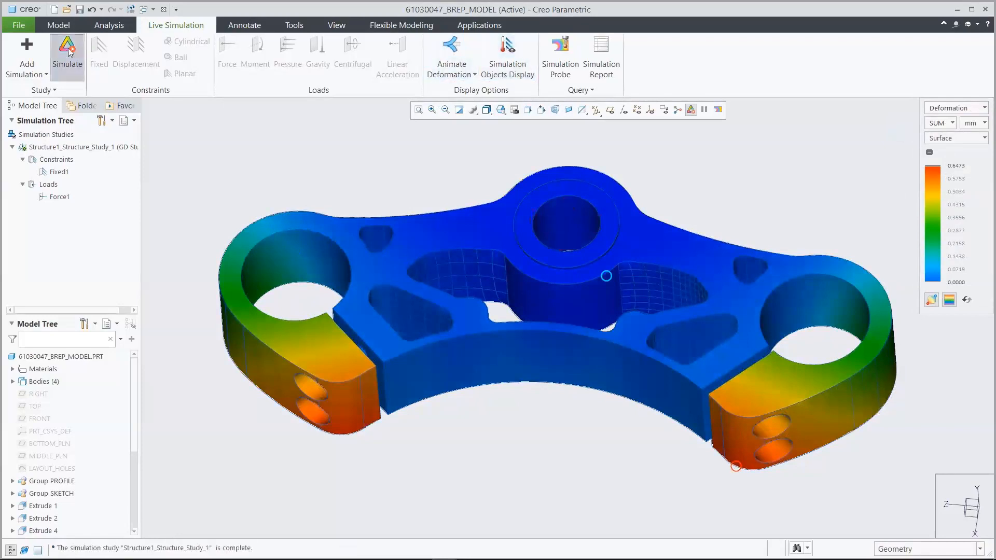
click(59, 26)
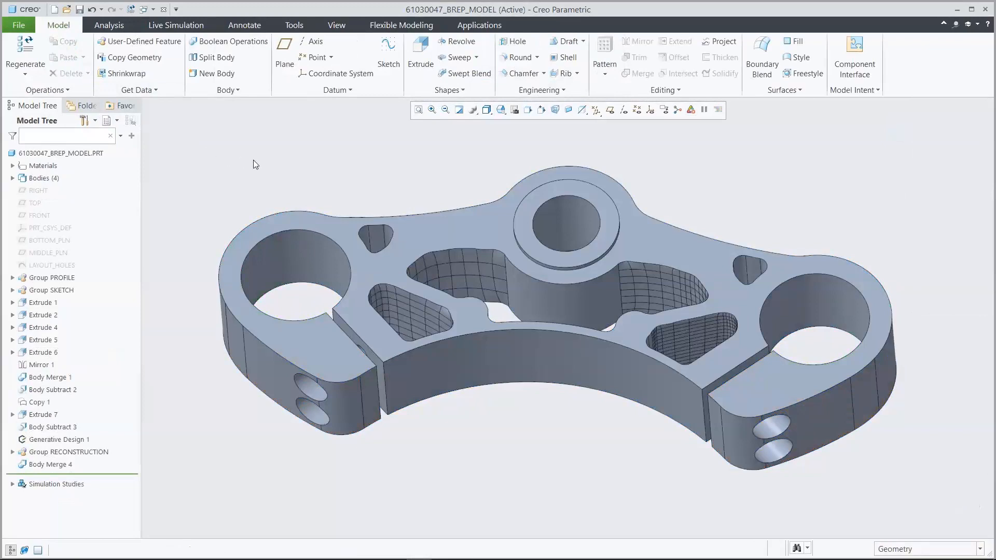
click(165, 9)
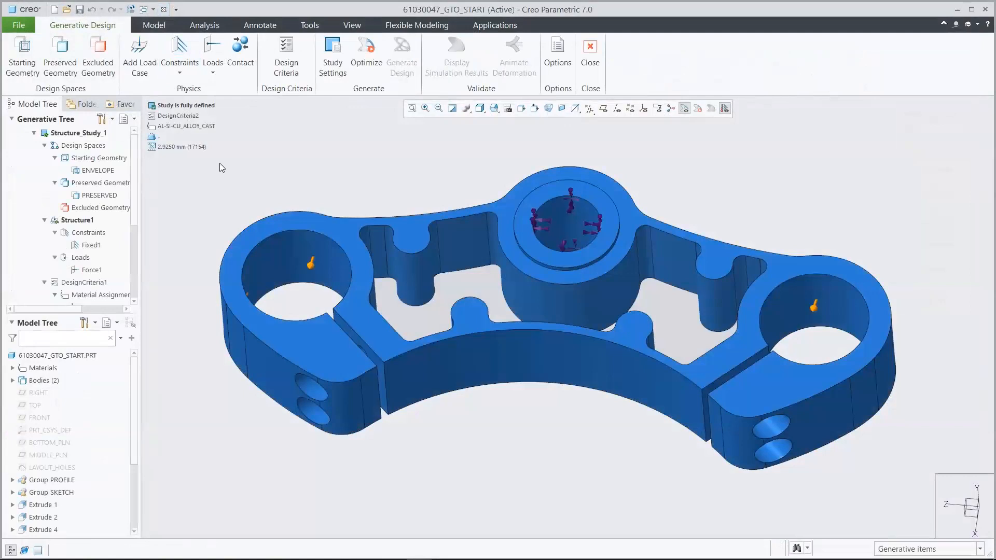
- Open 61030047_from_tessellated_model.prt from the GTO_Demo folder and set it to the saved 00_START orientation
click(66, 10)
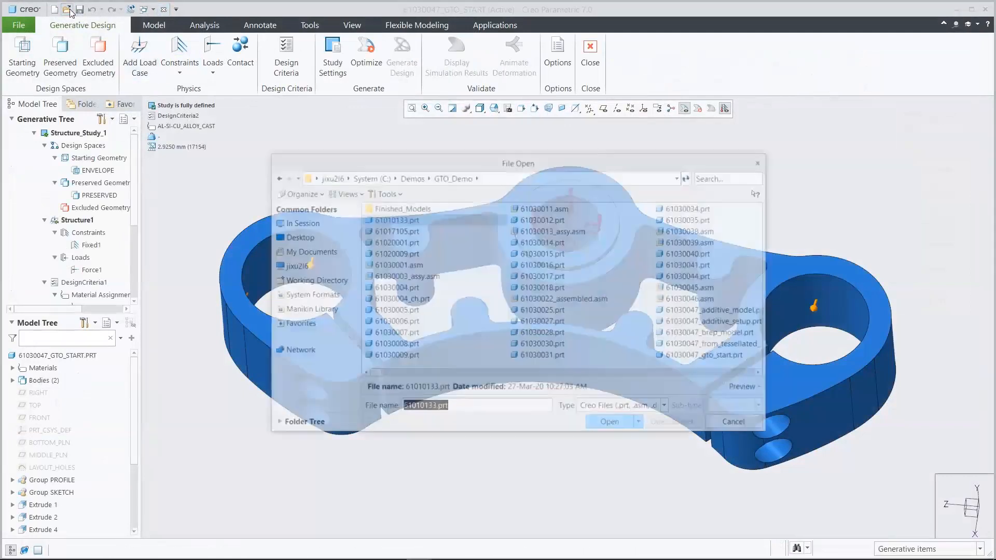
click(707, 177)
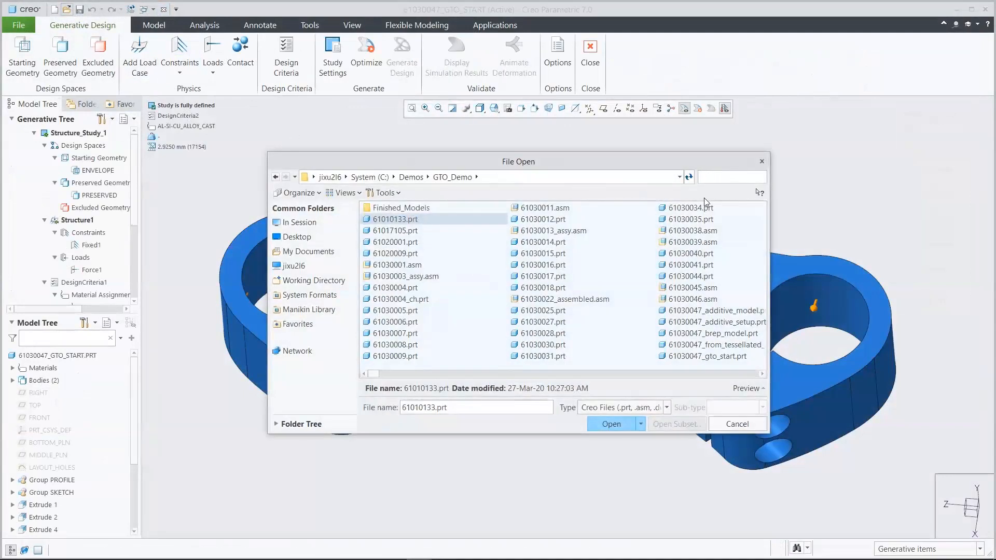
text(61030047)
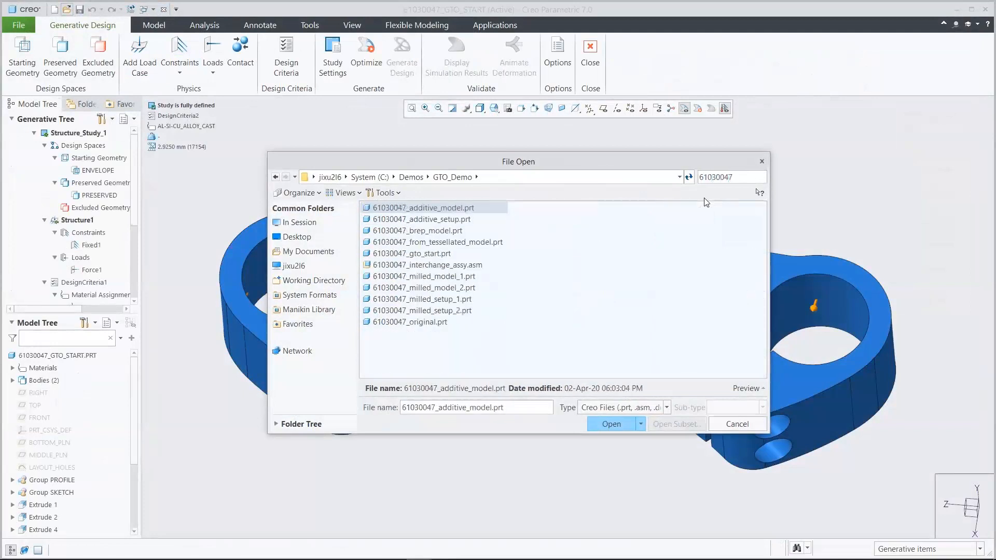
click(479, 244)
click(612, 424)
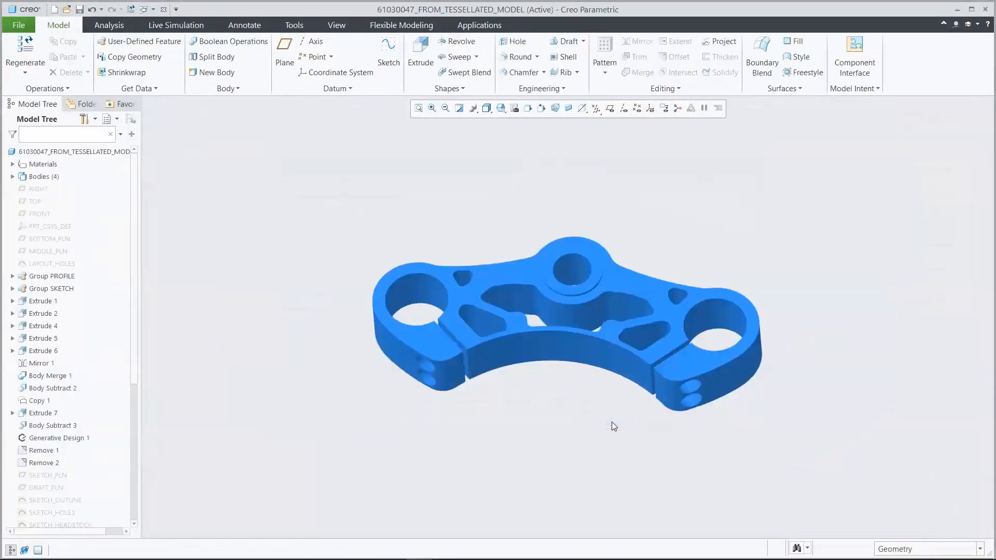
click(501, 108)
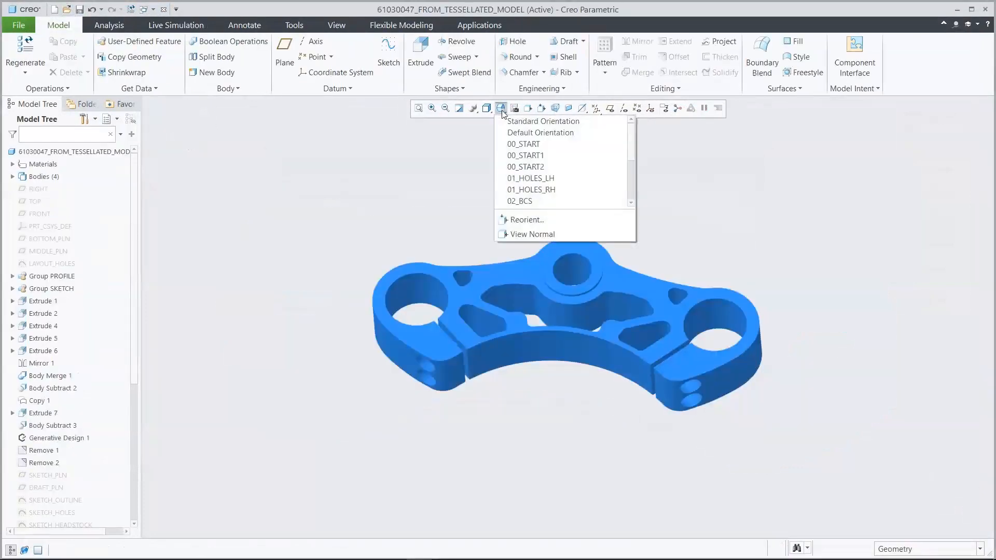
click(521, 144)
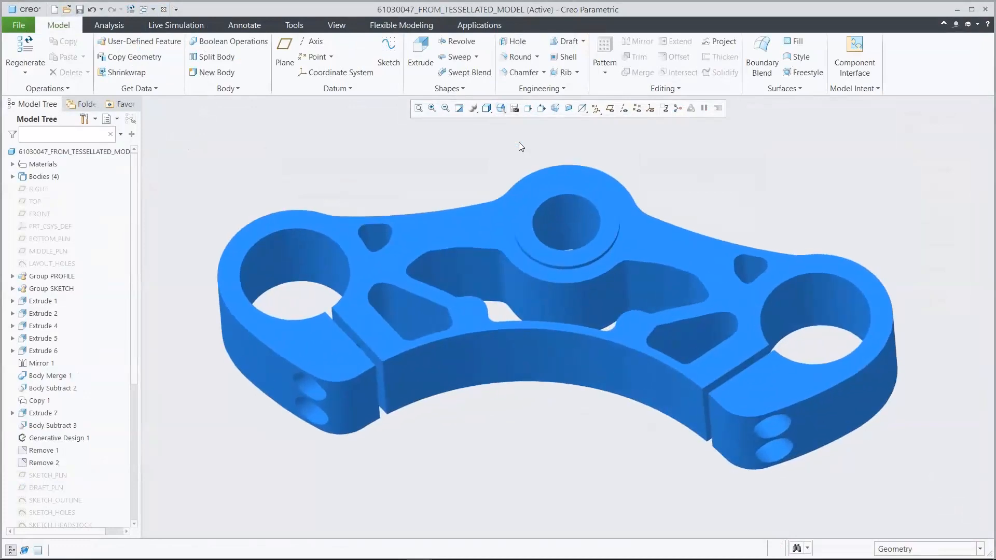
- Expand the part's bodies and show the hidden REBUILDING body over the GENERATIVE_HYBRID body
click(12, 177)
click(71, 214)
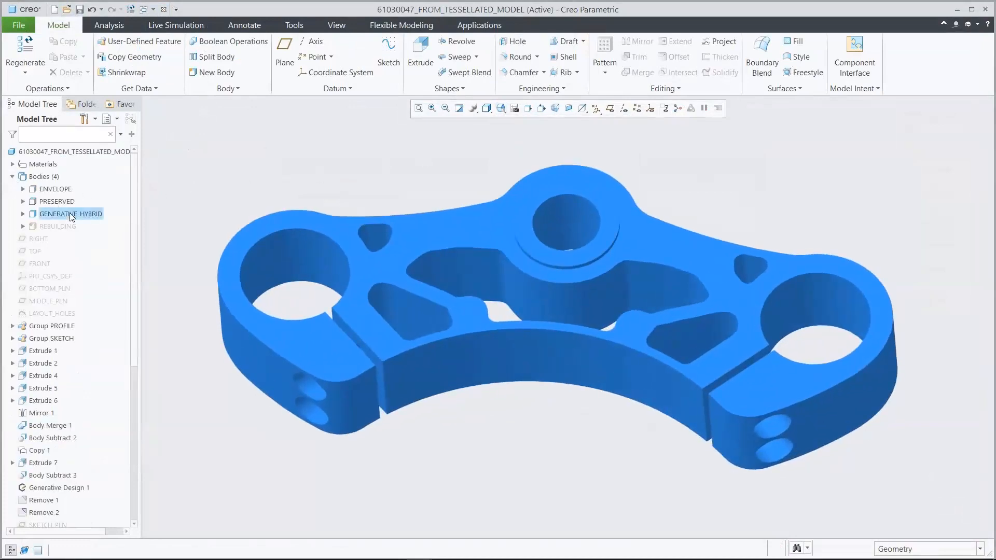
click(184, 222)
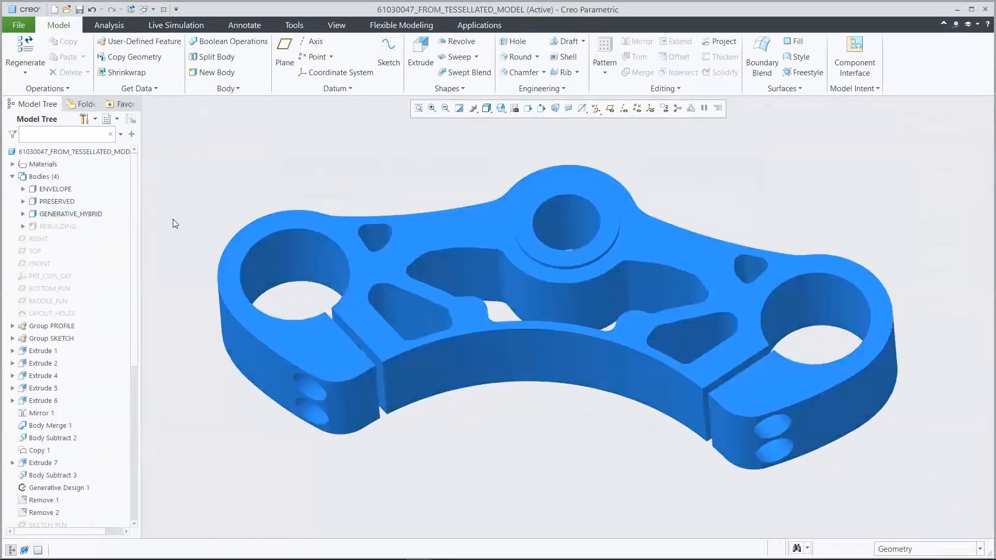
click(68, 227)
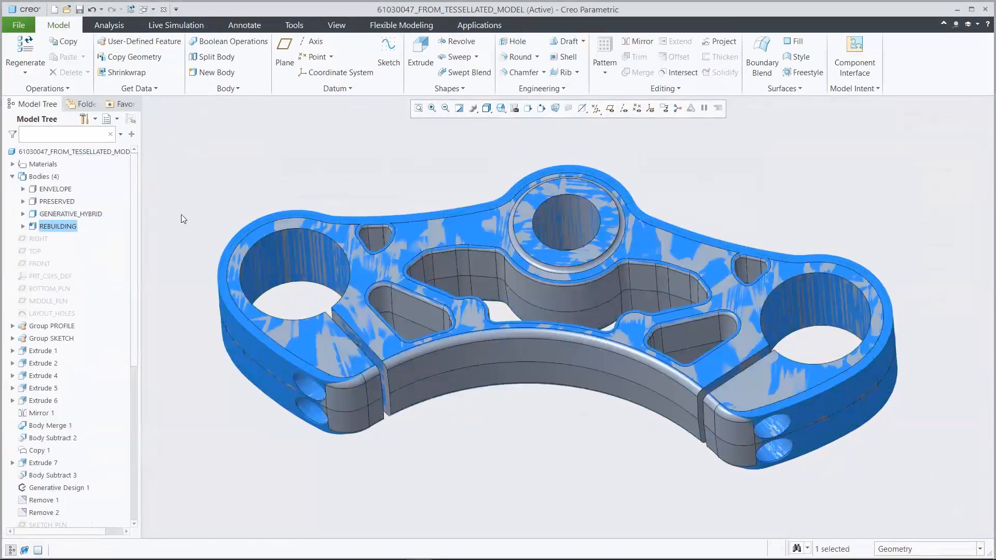
click(182, 215)
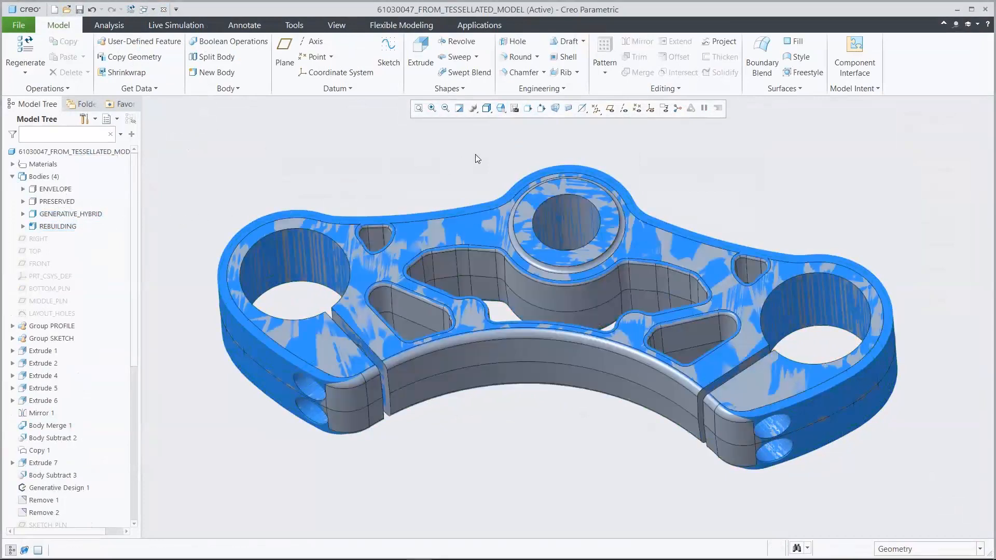
- Switch to the saved 00_START1 orientation and hide the GENERATIVE_HYBRID body, leaving the rebuilt yoke on display
click(502, 110)
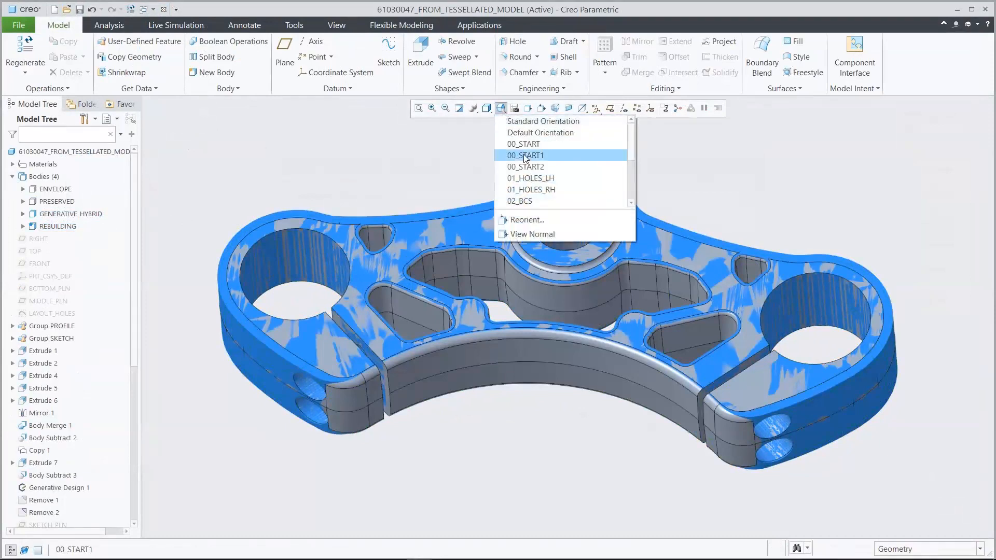
click(524, 154)
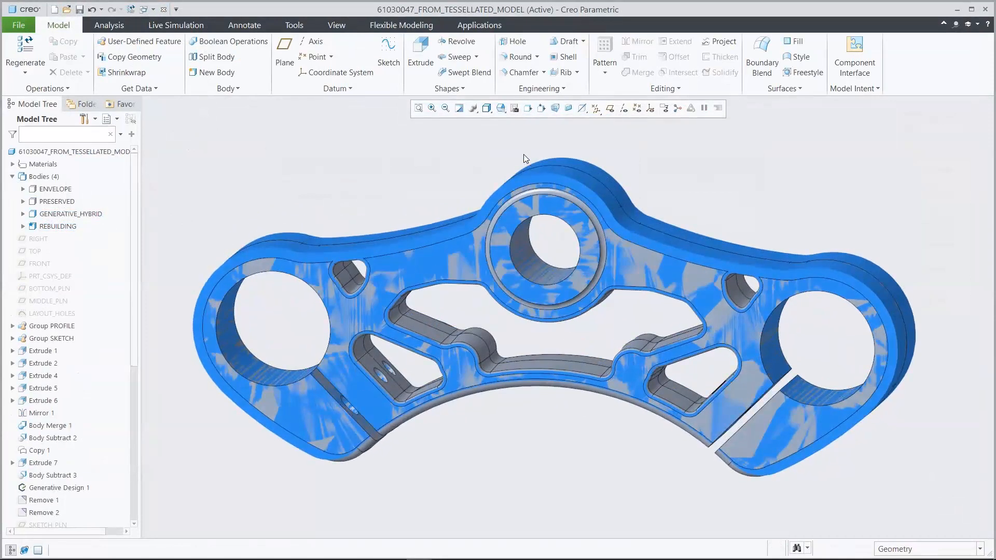
click(93, 214)
click(106, 179)
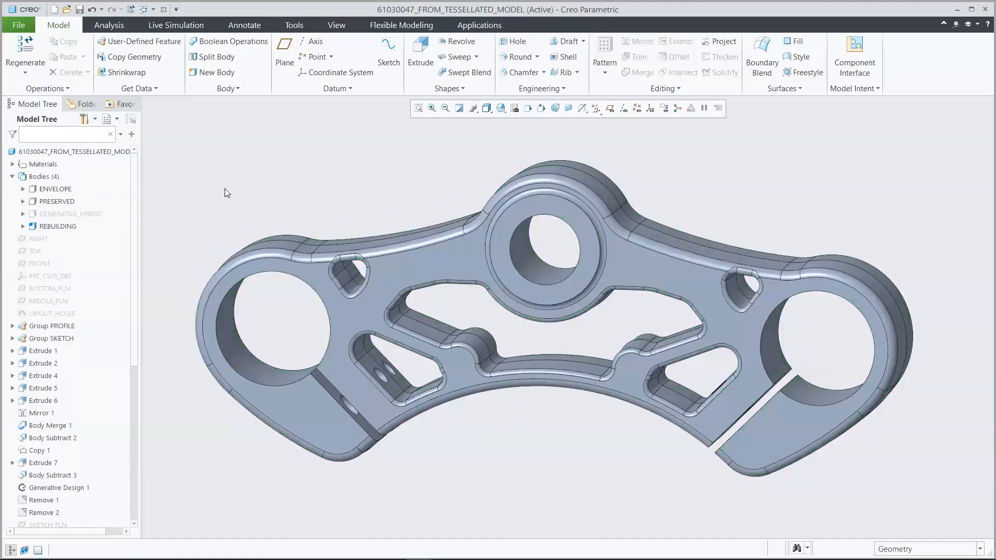
- Restore the 00_START orientation and run a live simulation on the rebuilt yoke
click(499, 109)
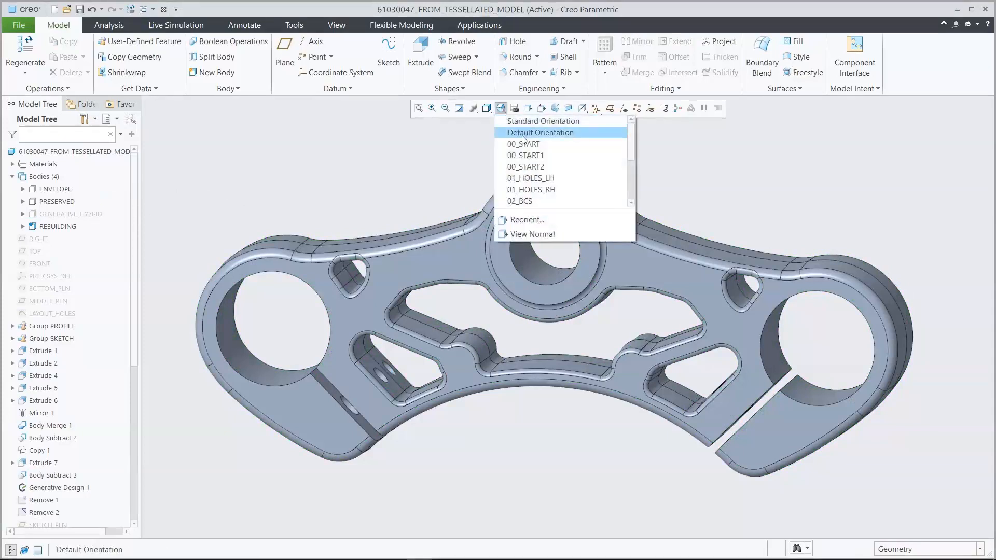
click(531, 149)
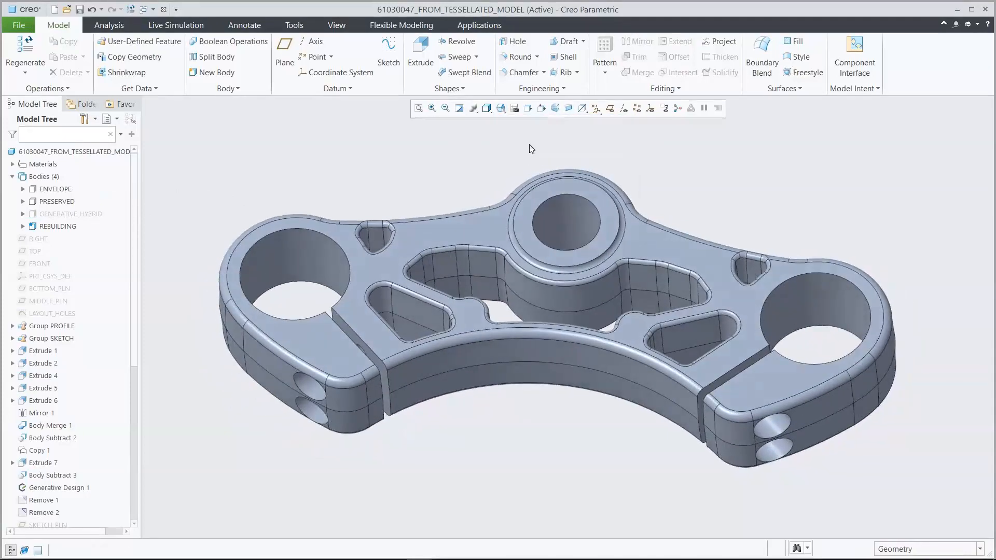
click(175, 27)
click(68, 52)
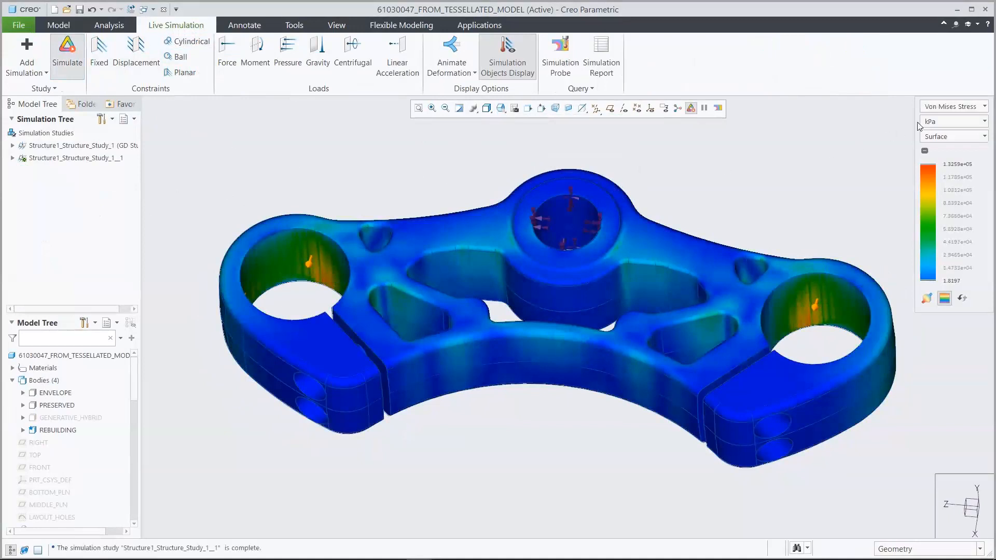
- Display the Von Mises stress results in MPa with minimum and maximum markers, using the saved 04_STRESS orientation
click(951, 122)
click(946, 189)
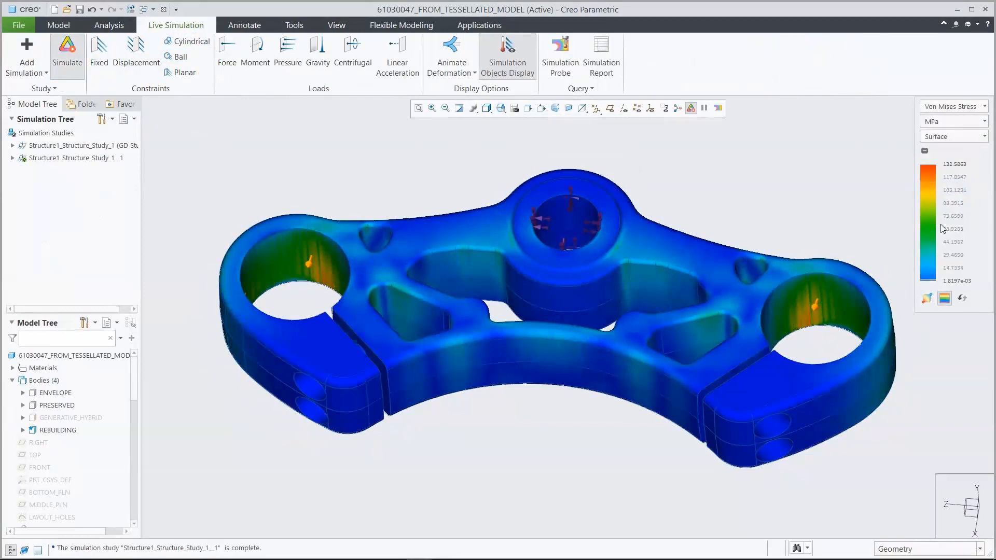
click(927, 299)
click(503, 112)
drag(630, 133, 630, 146)
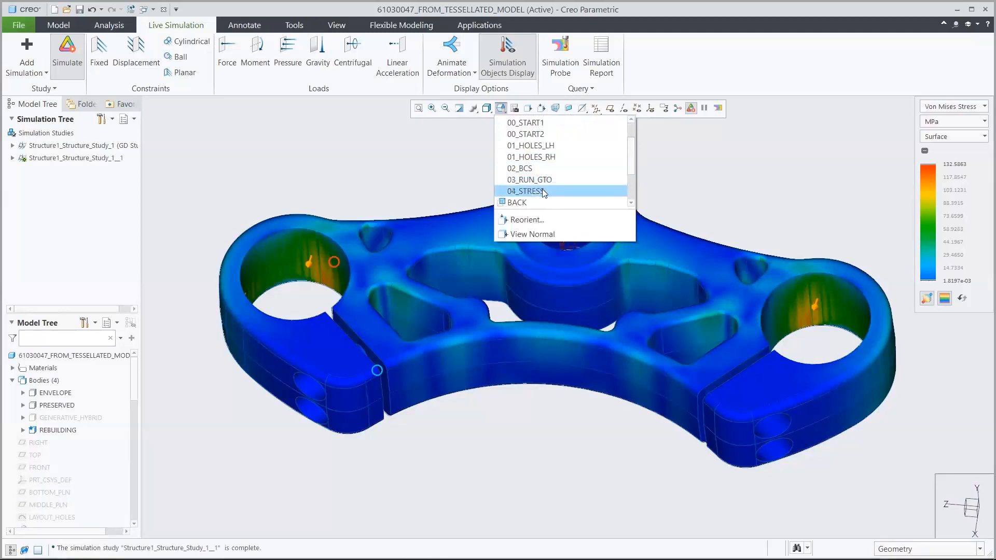
click(543, 193)
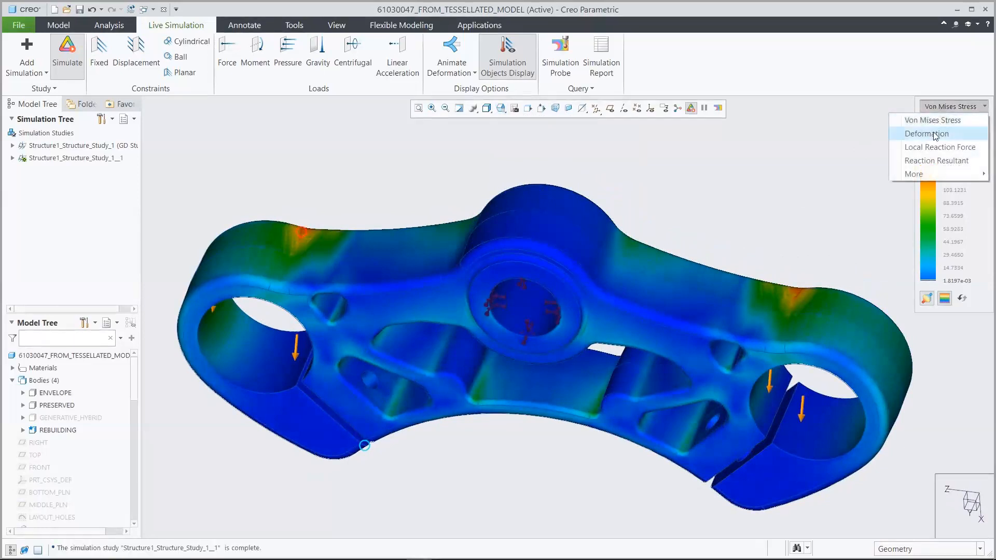
- Switch the results to Deformation in the 00_START orientation, and briefly animate the yoke's deformation
click(936, 135)
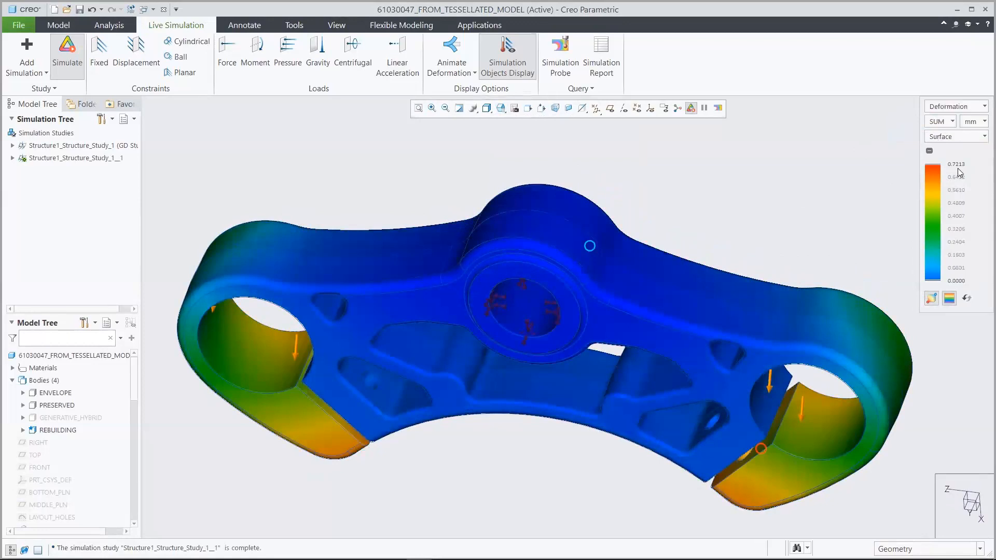
click(501, 111)
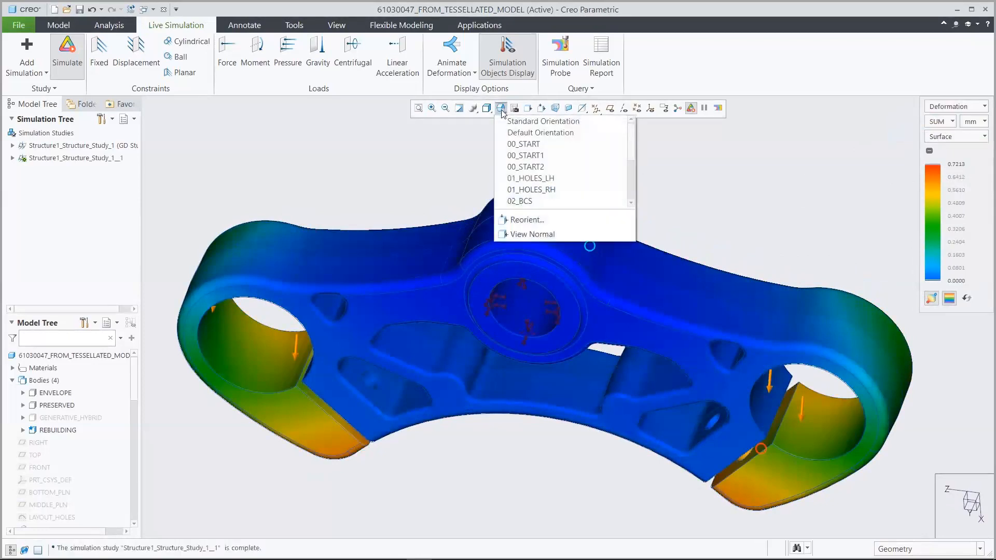
click(523, 143)
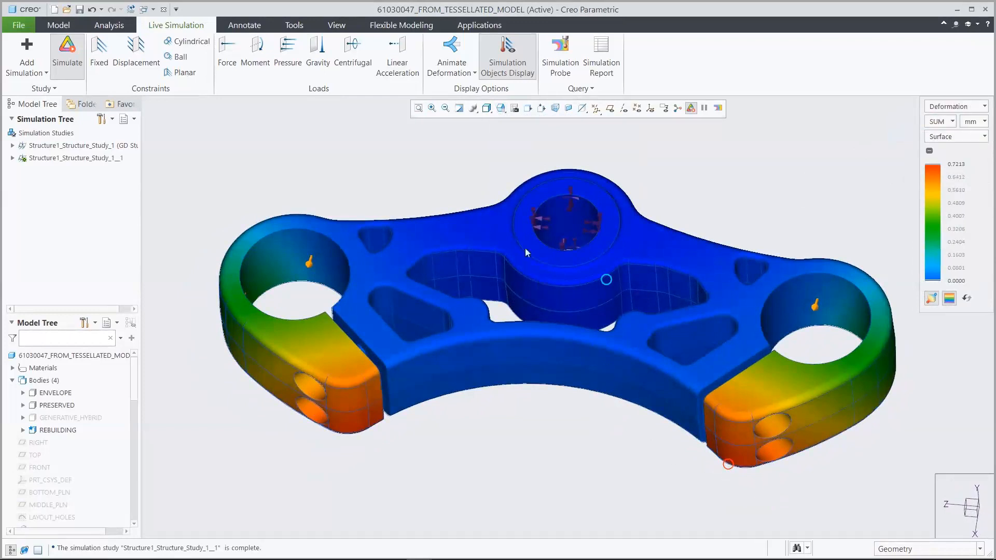
click(453, 47)
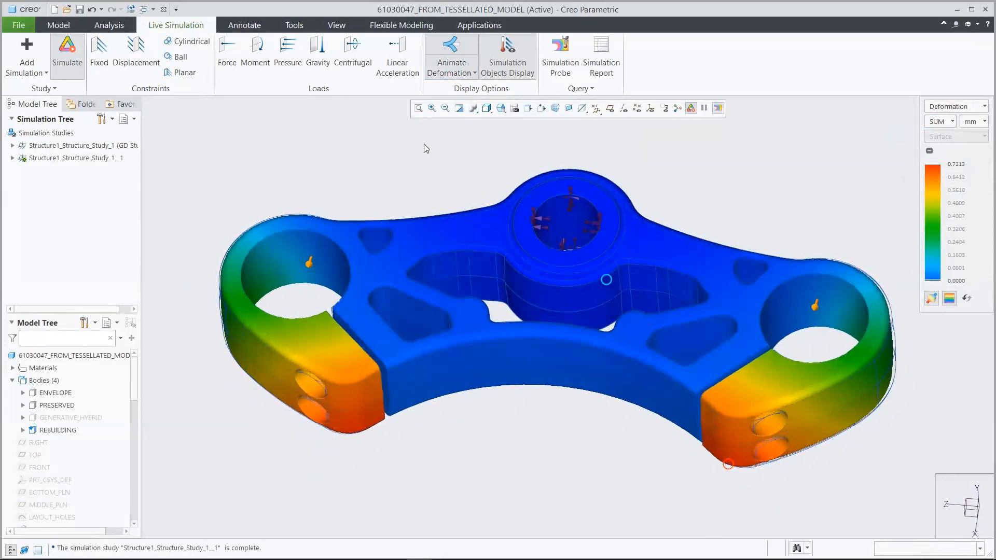
click(451, 50)
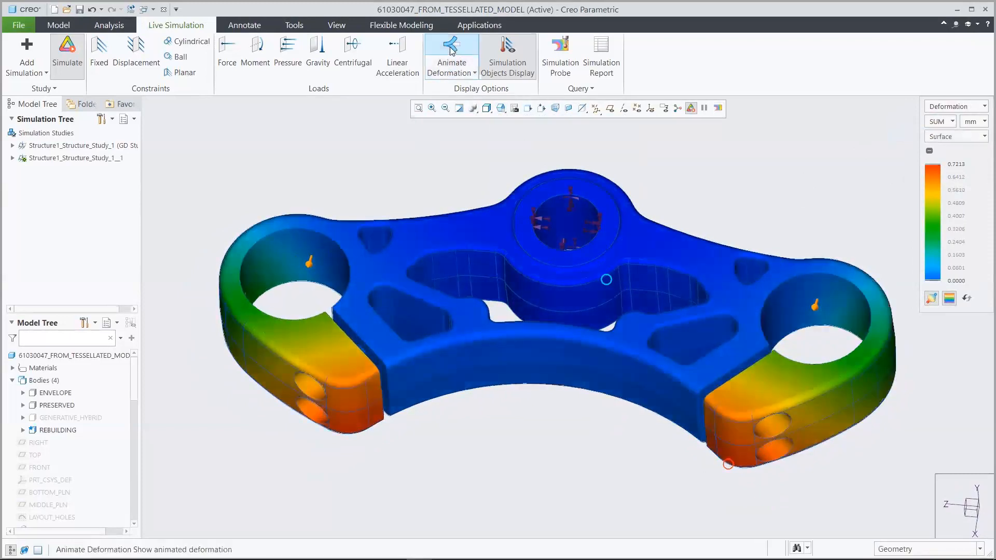
- Turn off the simulation objects display and end the live simulation on the rebuilt yoke
click(508, 52)
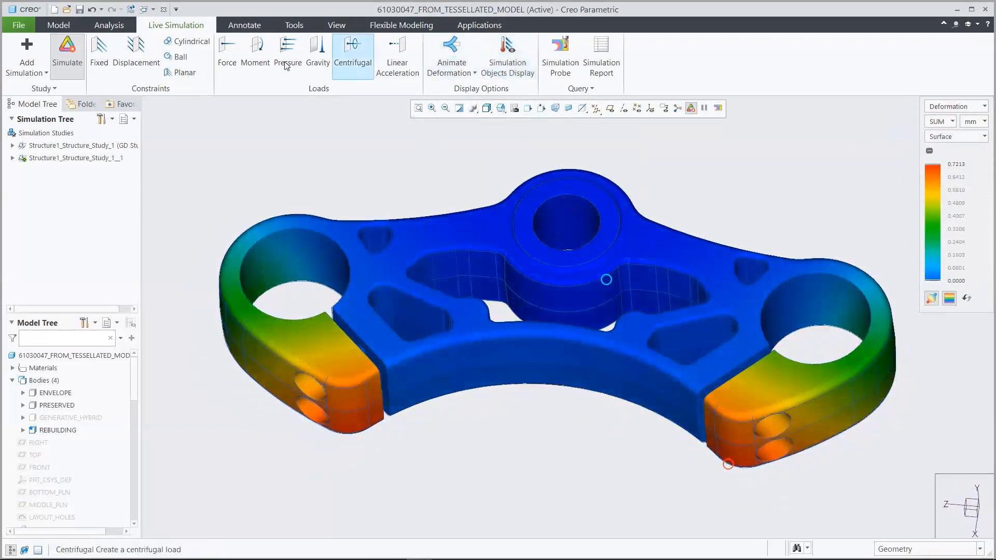
click(67, 52)
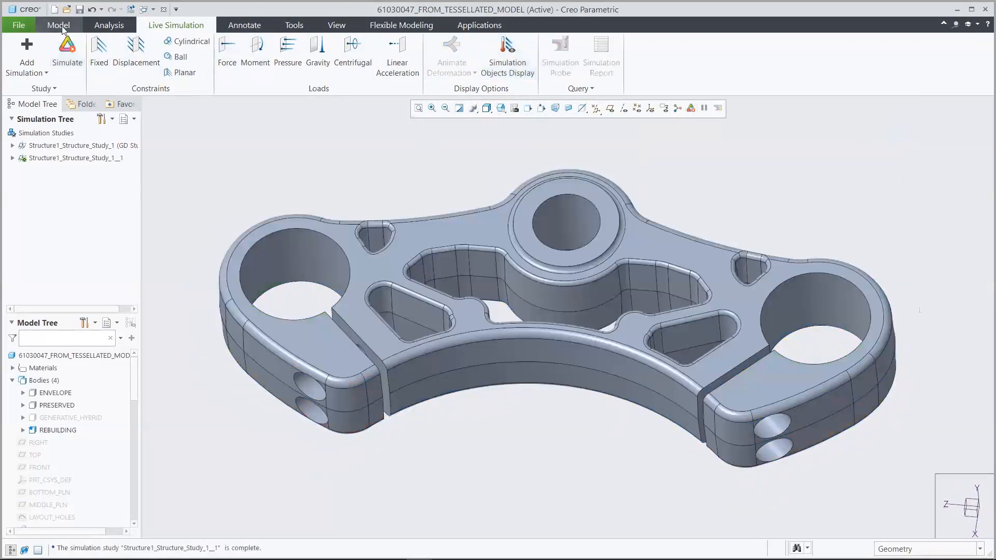
click(58, 25)
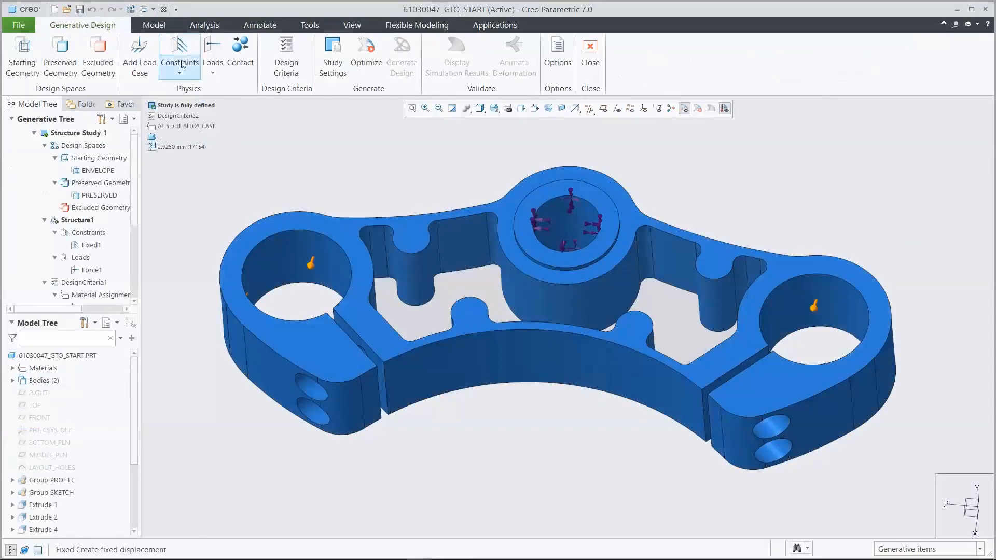
- Close the yoke part windows and open 61030047_interchange_assy.asm from the GTO_Demo folder
click(163, 10)
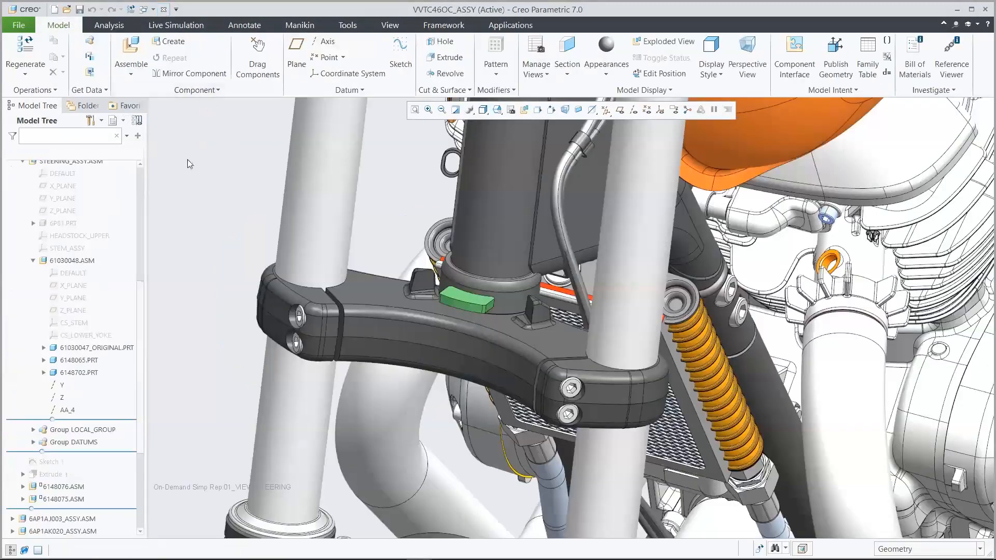
click(65, 10)
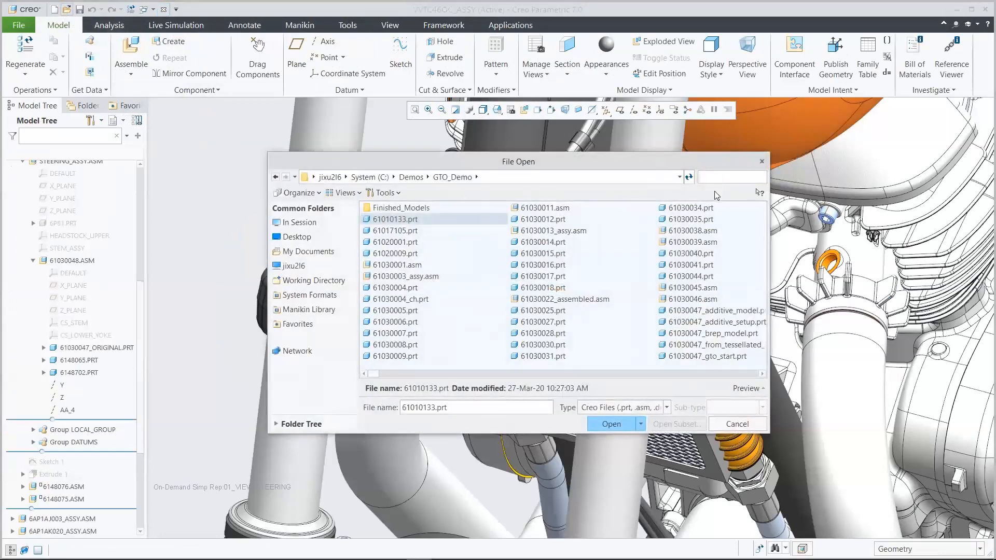
text(6103004)
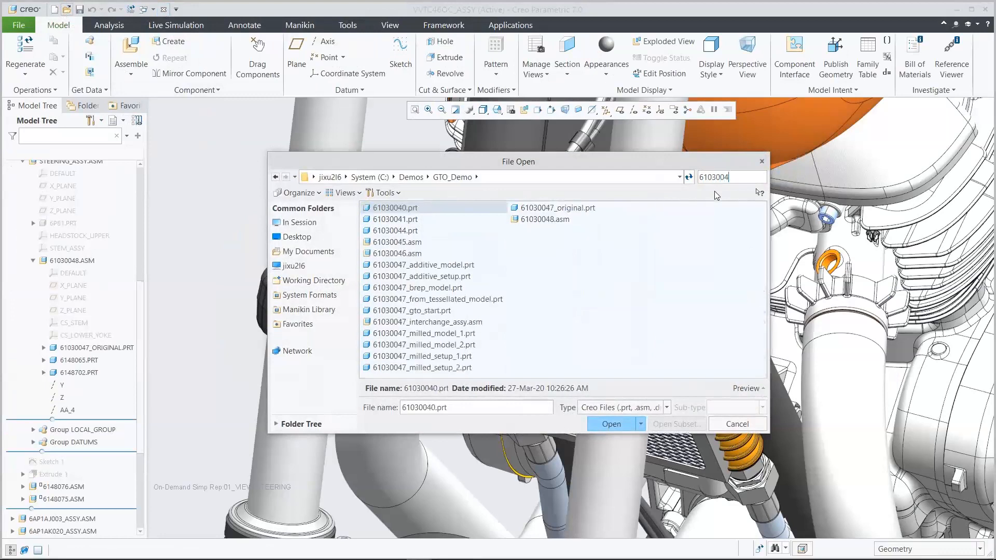
text(7)
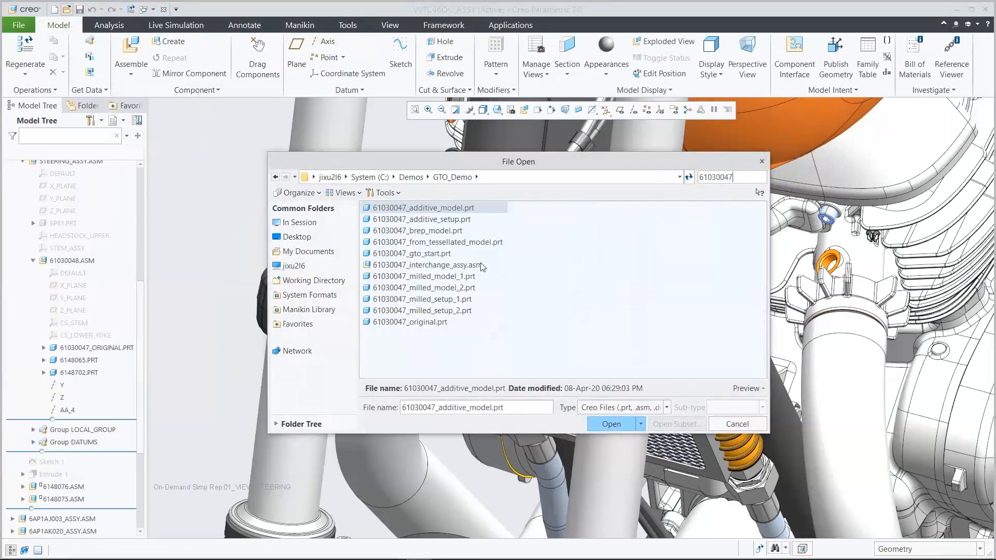
click(459, 266)
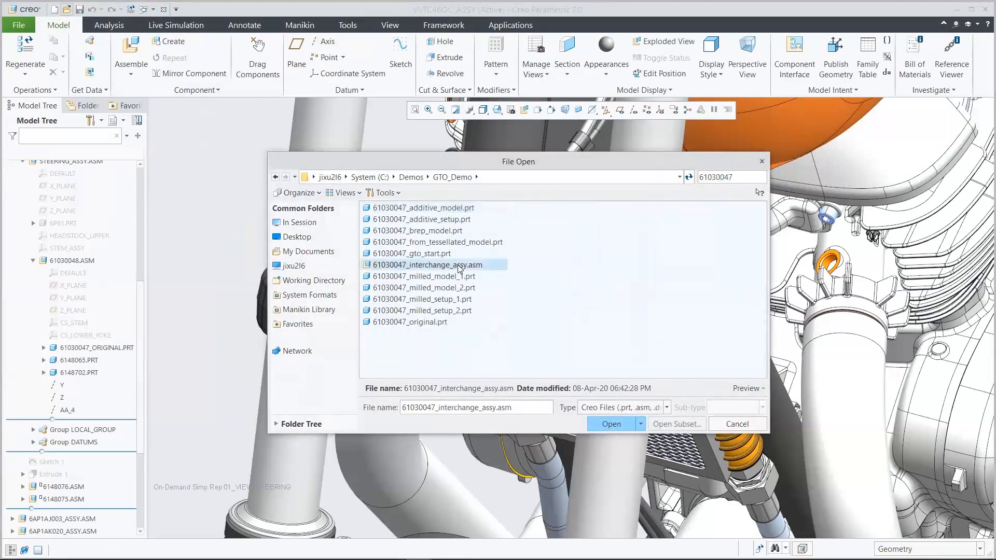
click(610, 425)
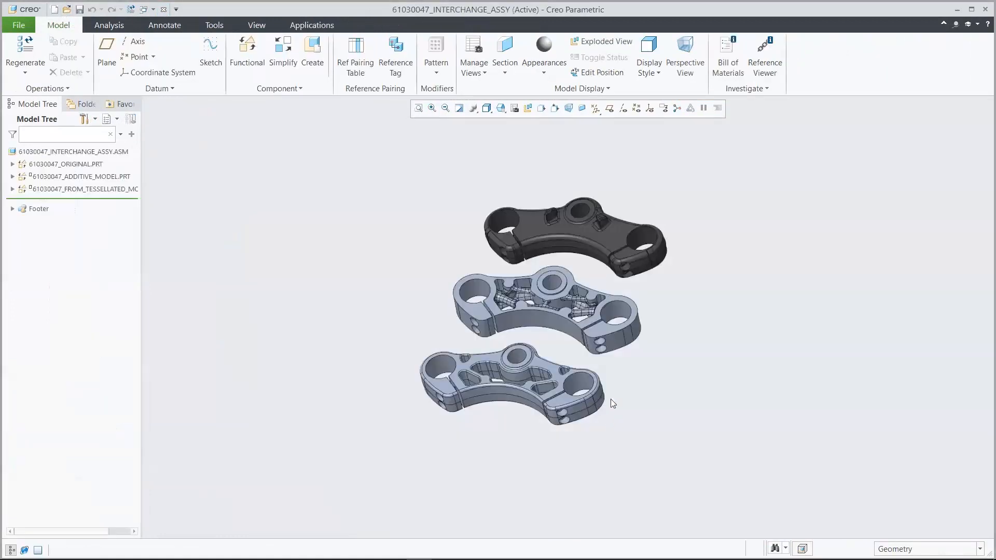
- Compare the three yokes' weight annotations in the saved START_00 orientation, and hide the annotations again
click(502, 108)
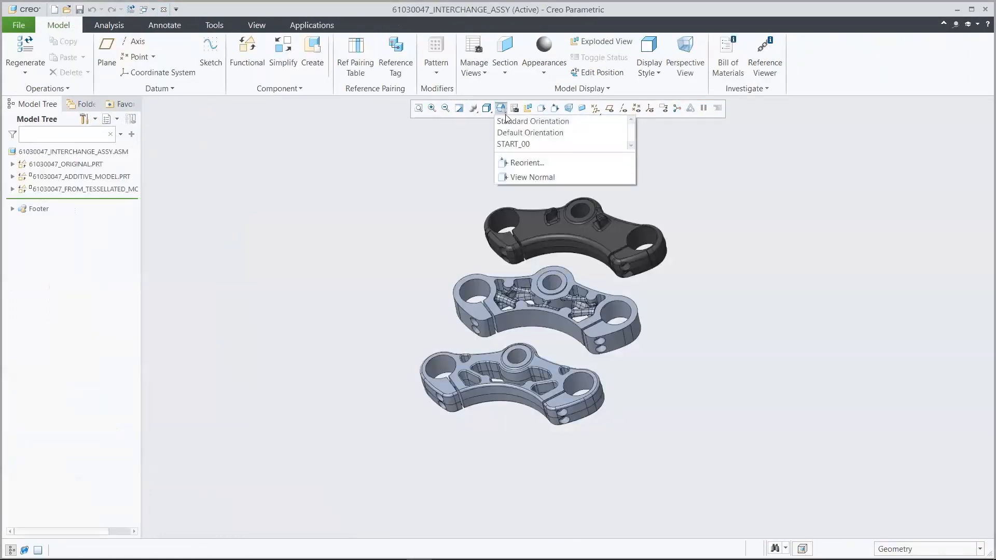
click(521, 143)
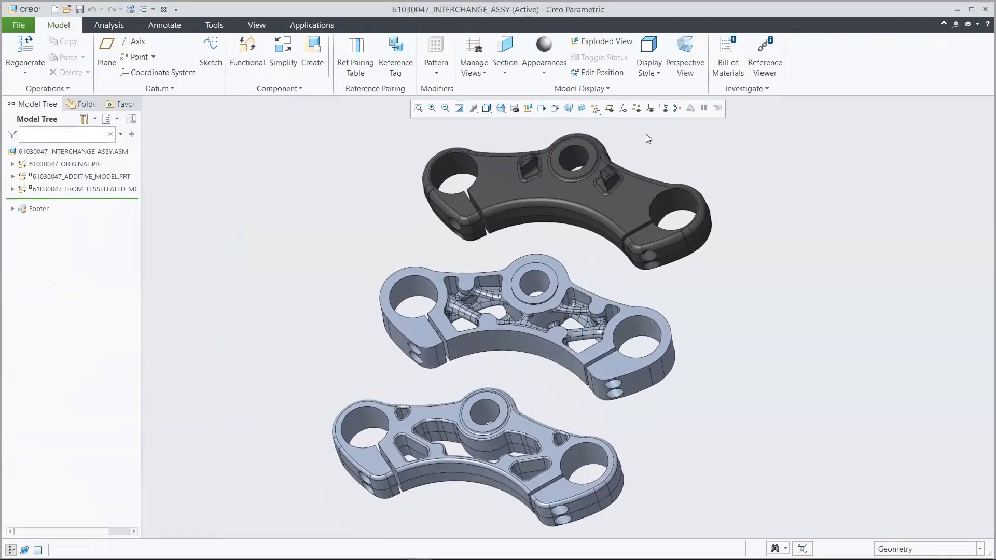
click(664, 109)
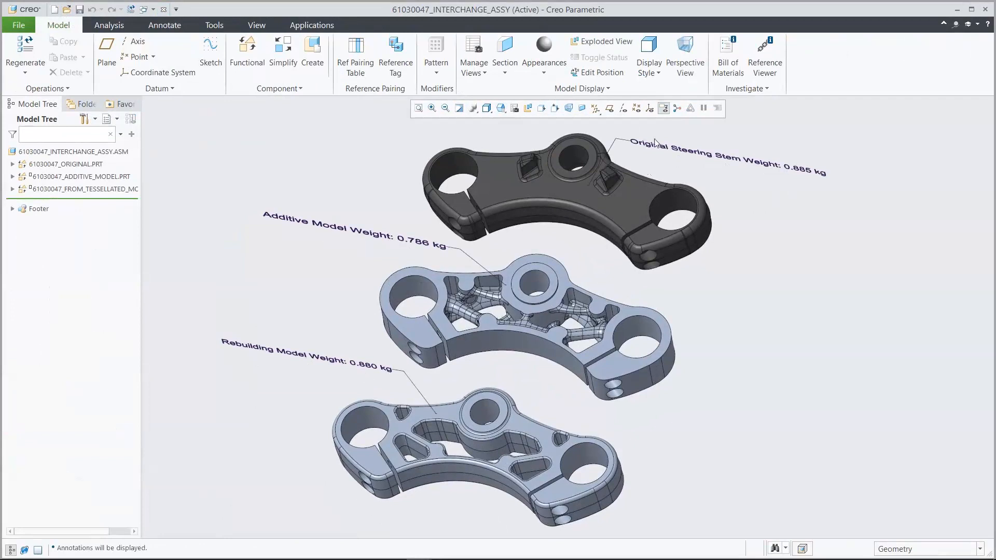
click(664, 108)
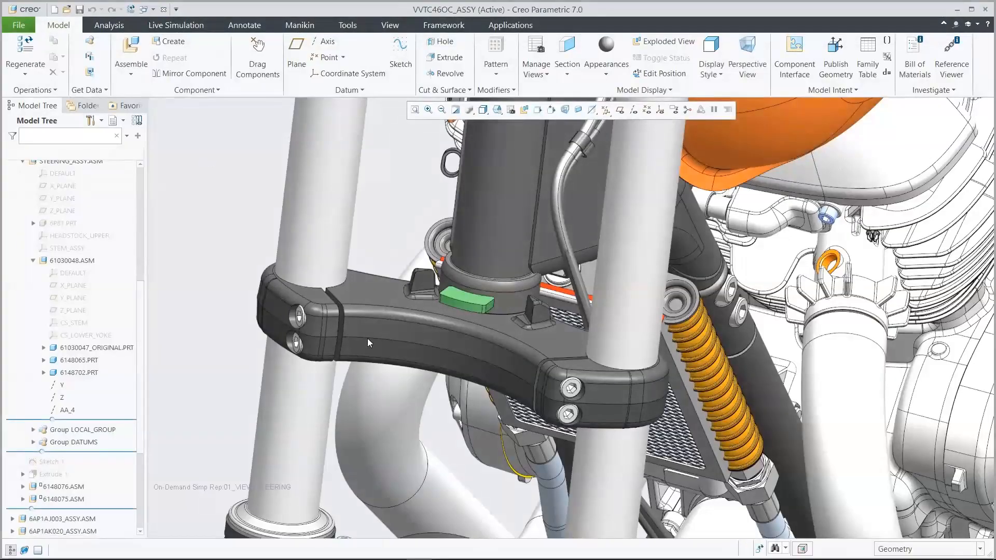
- In VVTC46OC_ASSY, replace 61030047_ORIGINAL.PRT by interchange with the 61030047_FROM_TESSELLATED_MODEL part
click(418, 339)
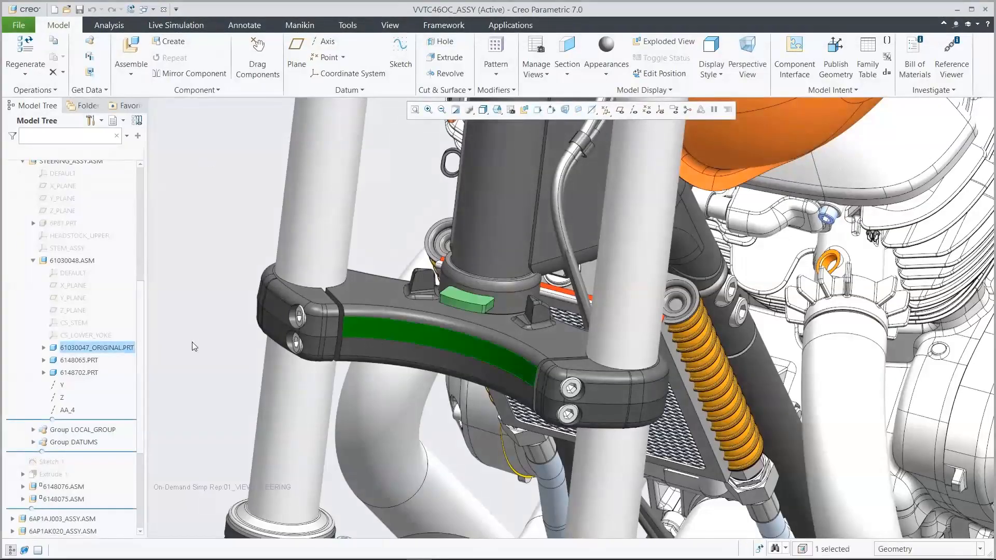
right_click(119, 350)
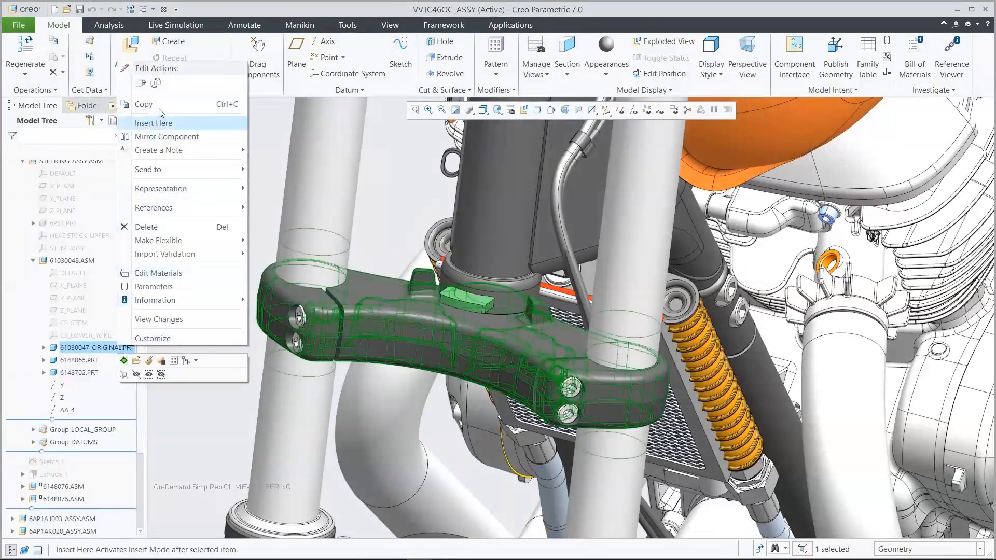
click(156, 84)
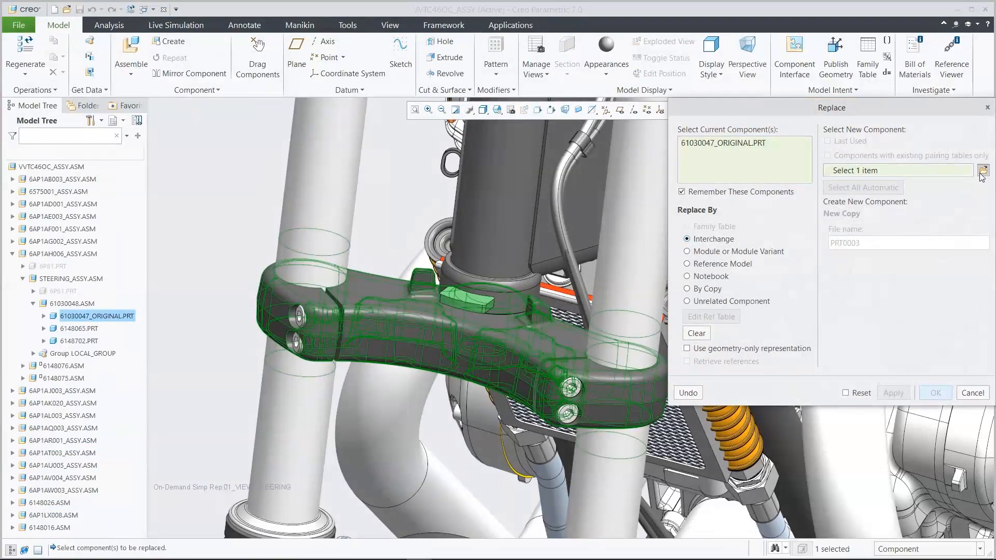
click(983, 170)
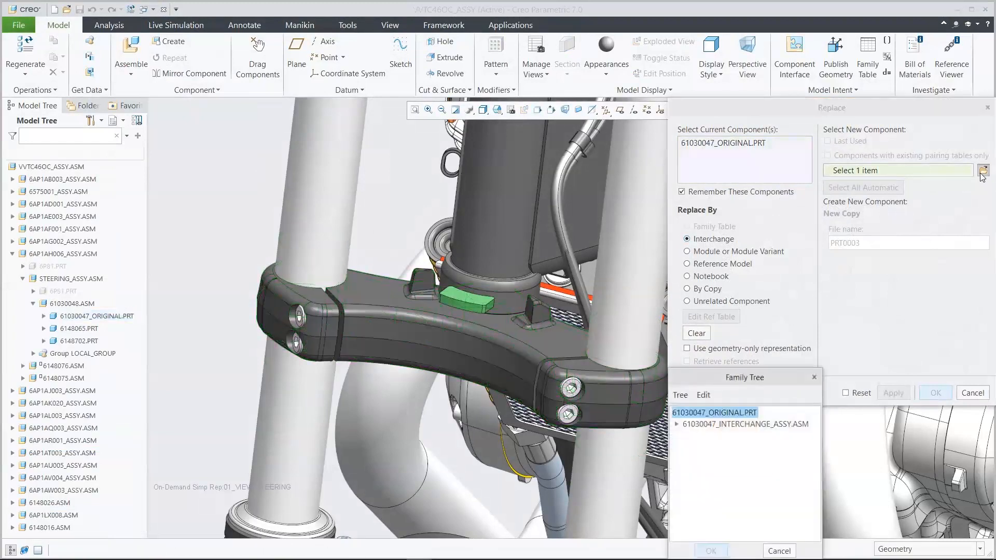
click(677, 425)
click(723, 448)
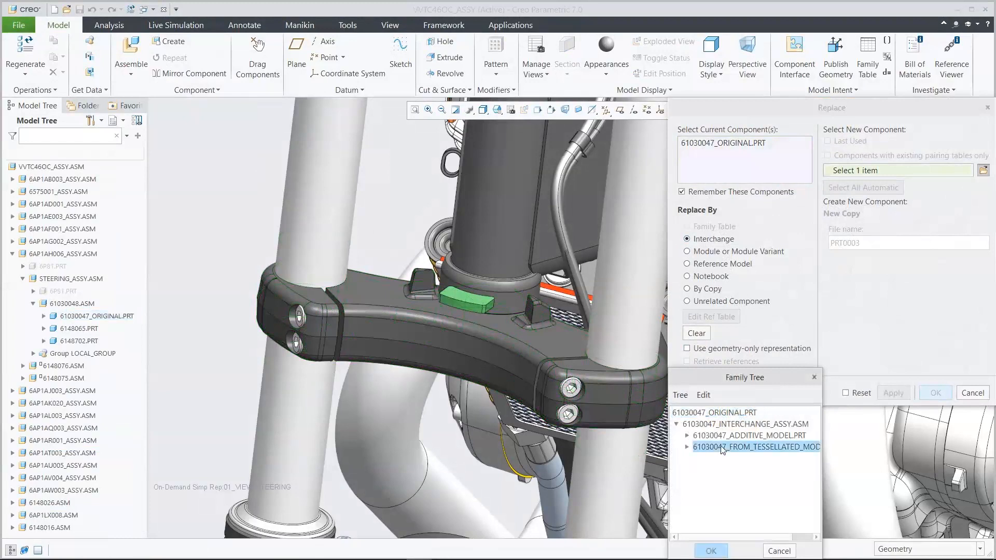
click(712, 552)
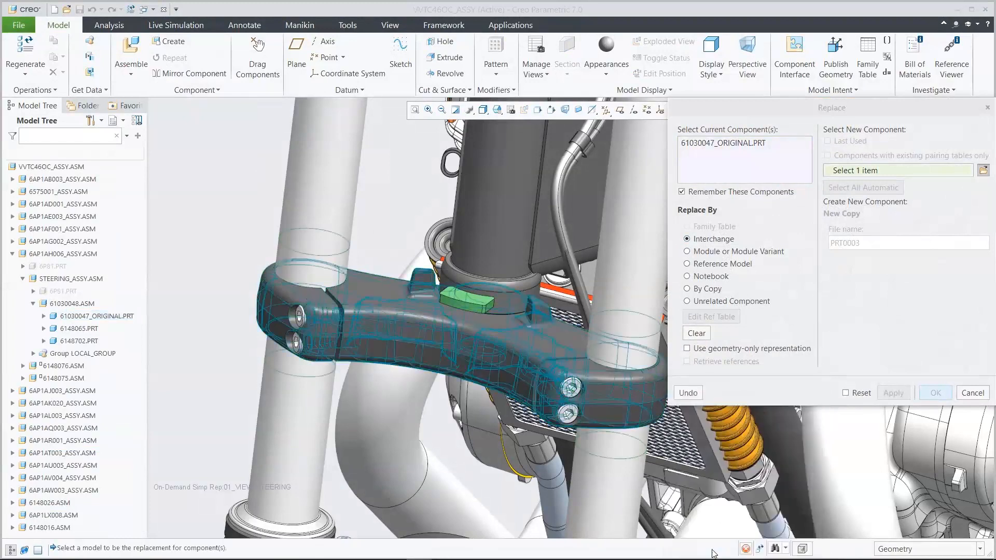
click(936, 393)
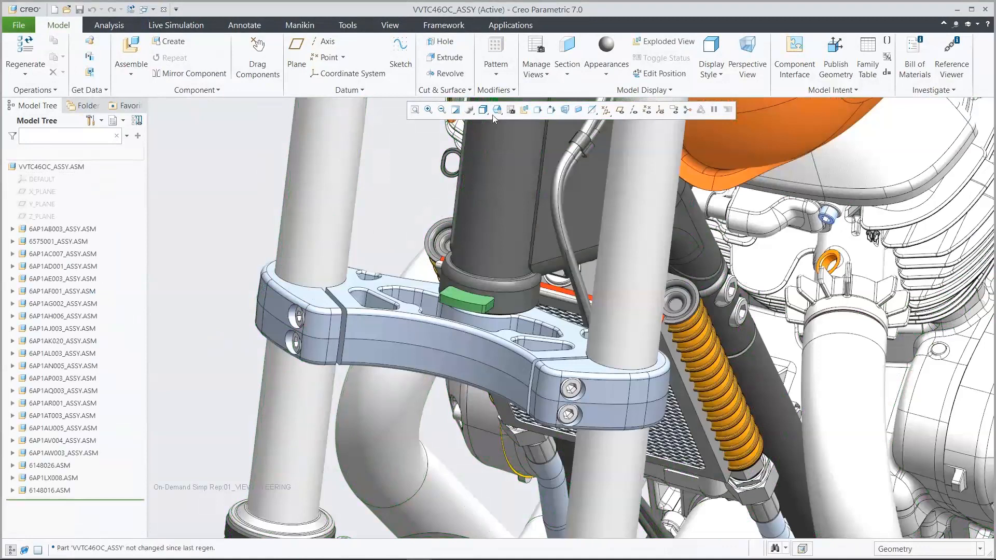
- Inspect the replaced lower yoke from the saved 02_STEERING_STEM_2 and 02_STEERING_STEM_1 orientations
click(494, 115)
click(539, 196)
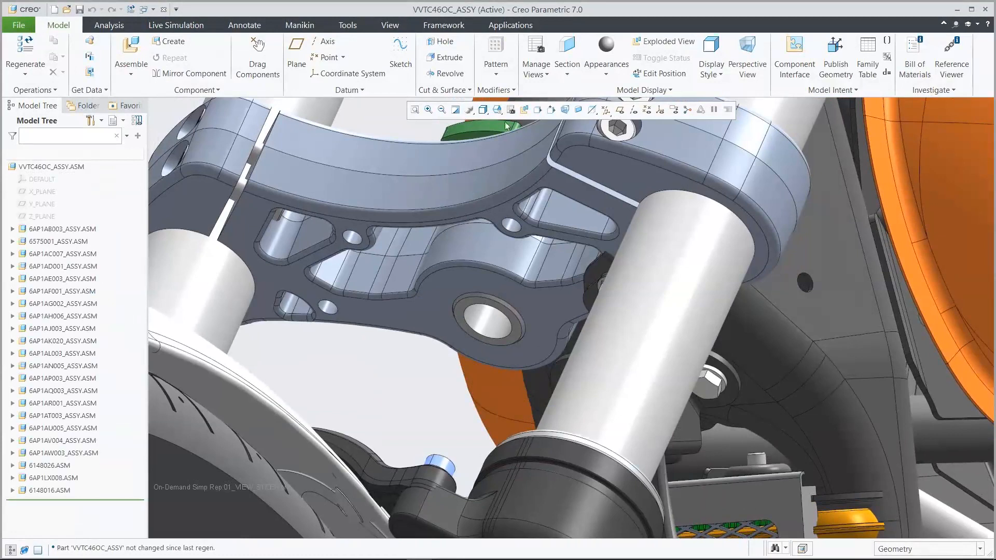
click(497, 109)
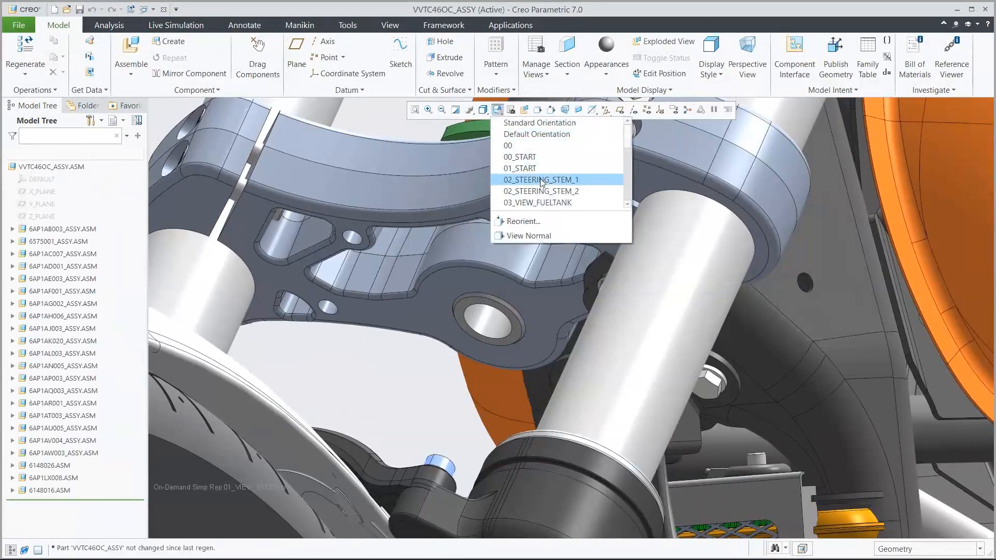
click(541, 180)
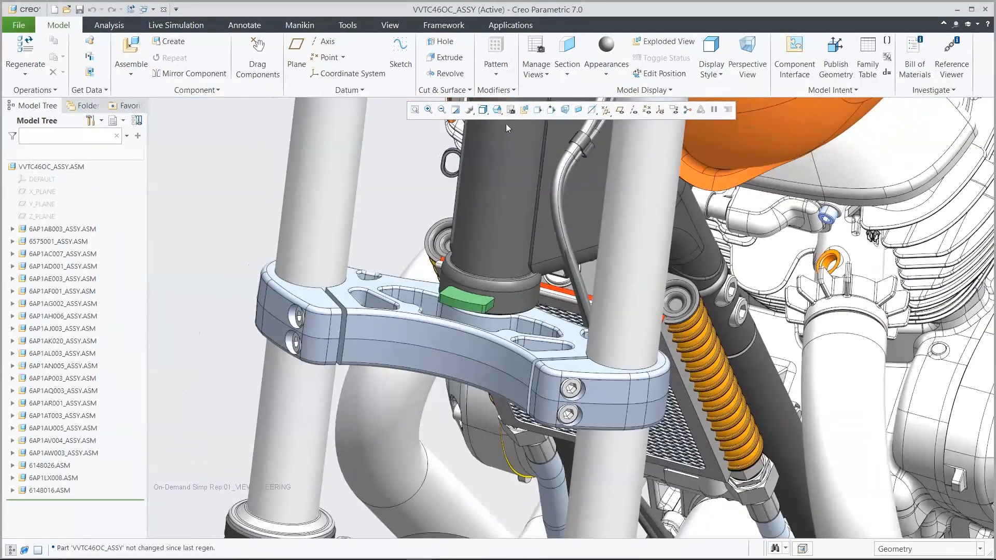
- Show the whole motorcycle in the 00_START orientation and activate the 00_Bike_Geom_Rep simplified representation
click(497, 110)
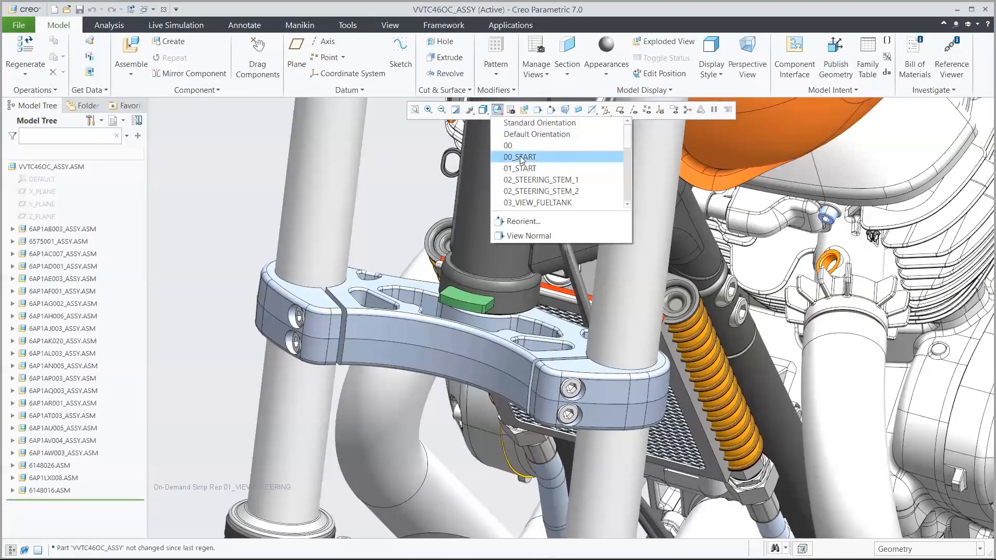
click(521, 157)
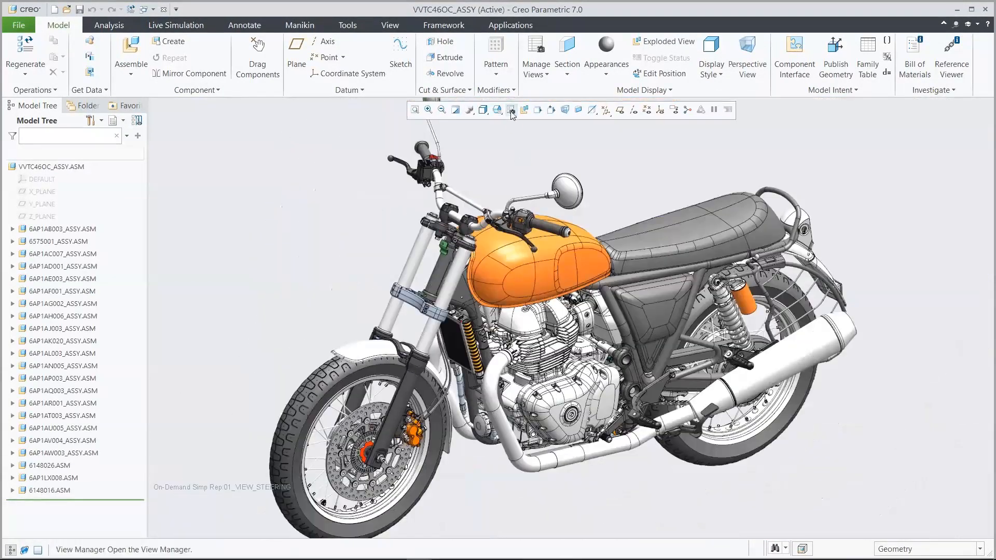
click(511, 111)
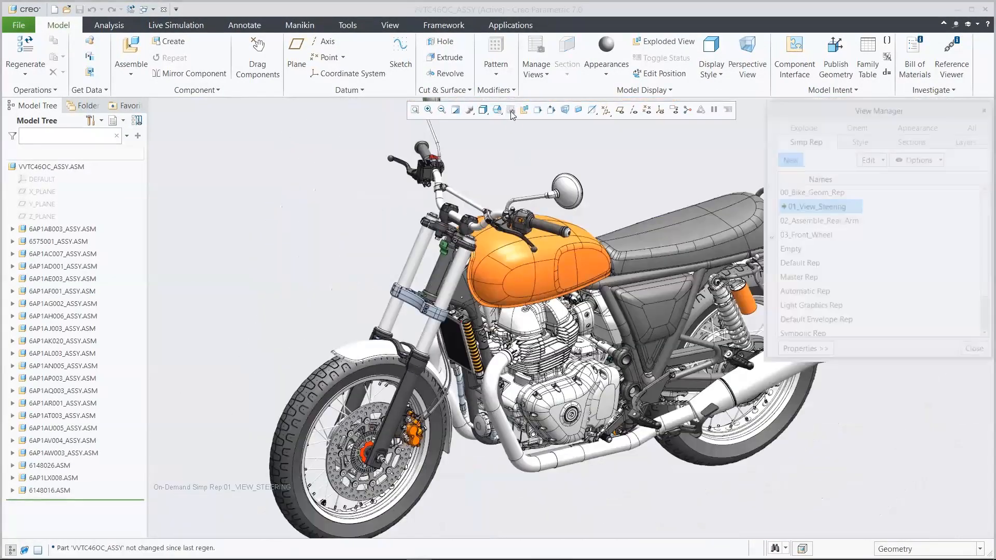
click(816, 194)
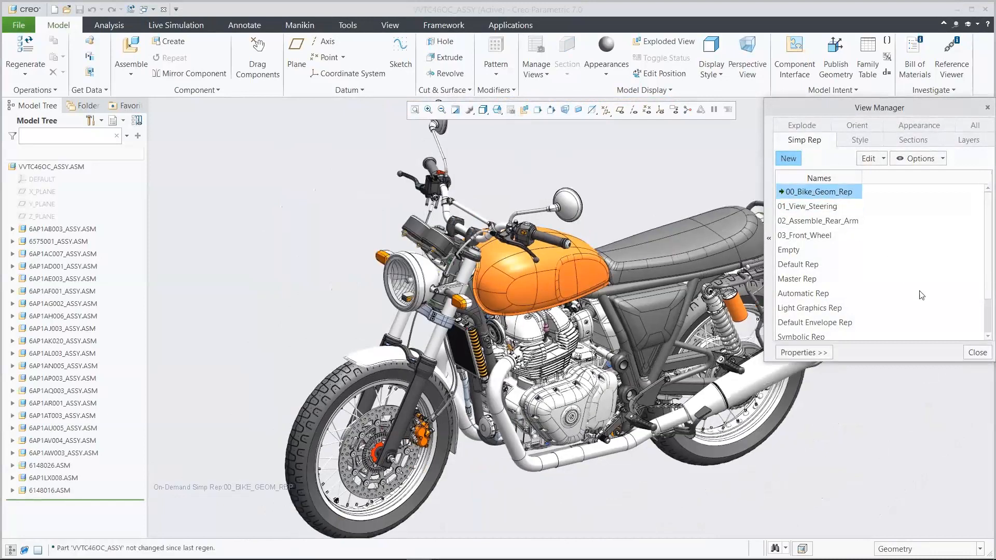
click(977, 353)
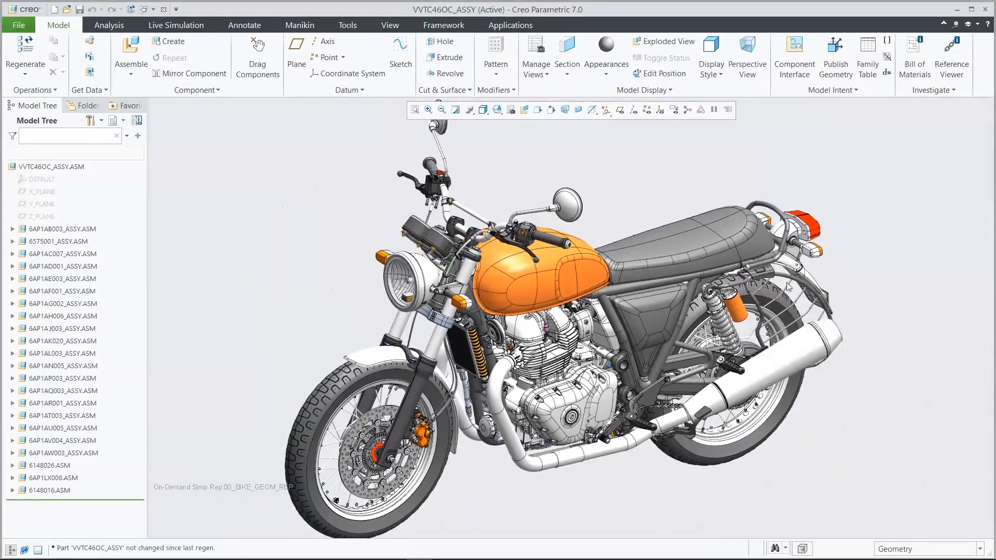